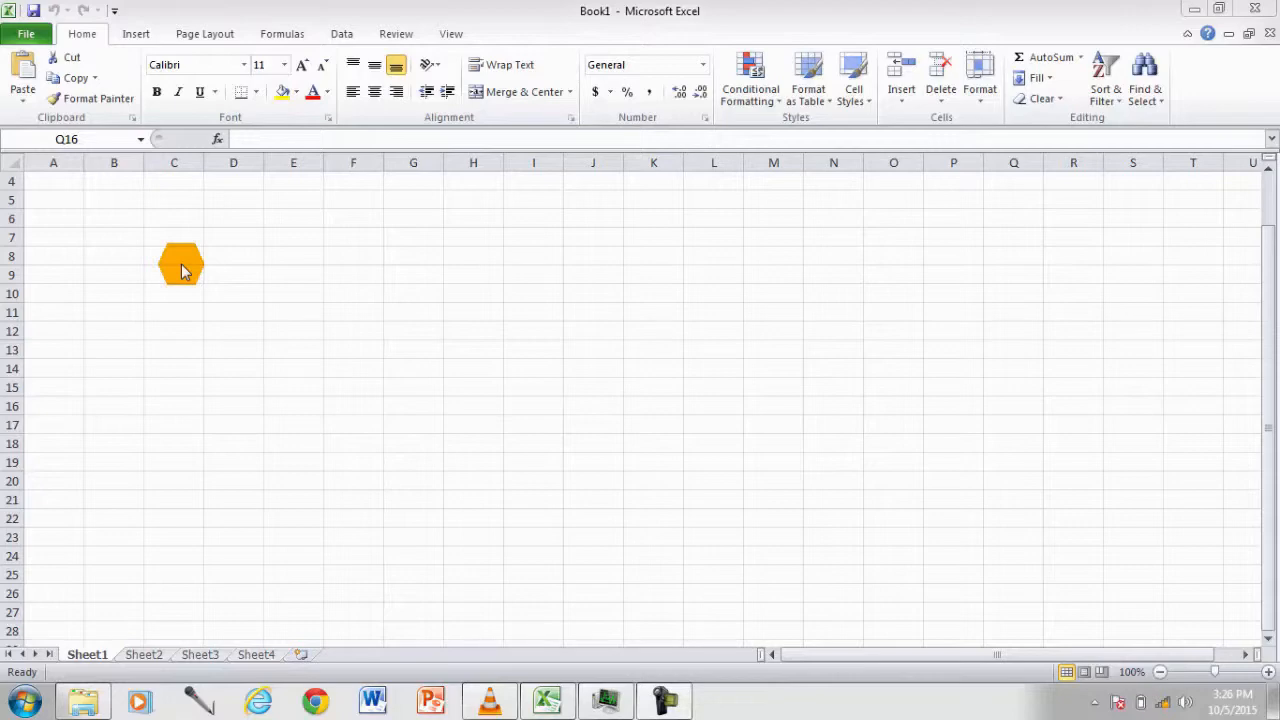
# - Create a new workbook from the Blank workbook template
pyautogui.click(9, 10)
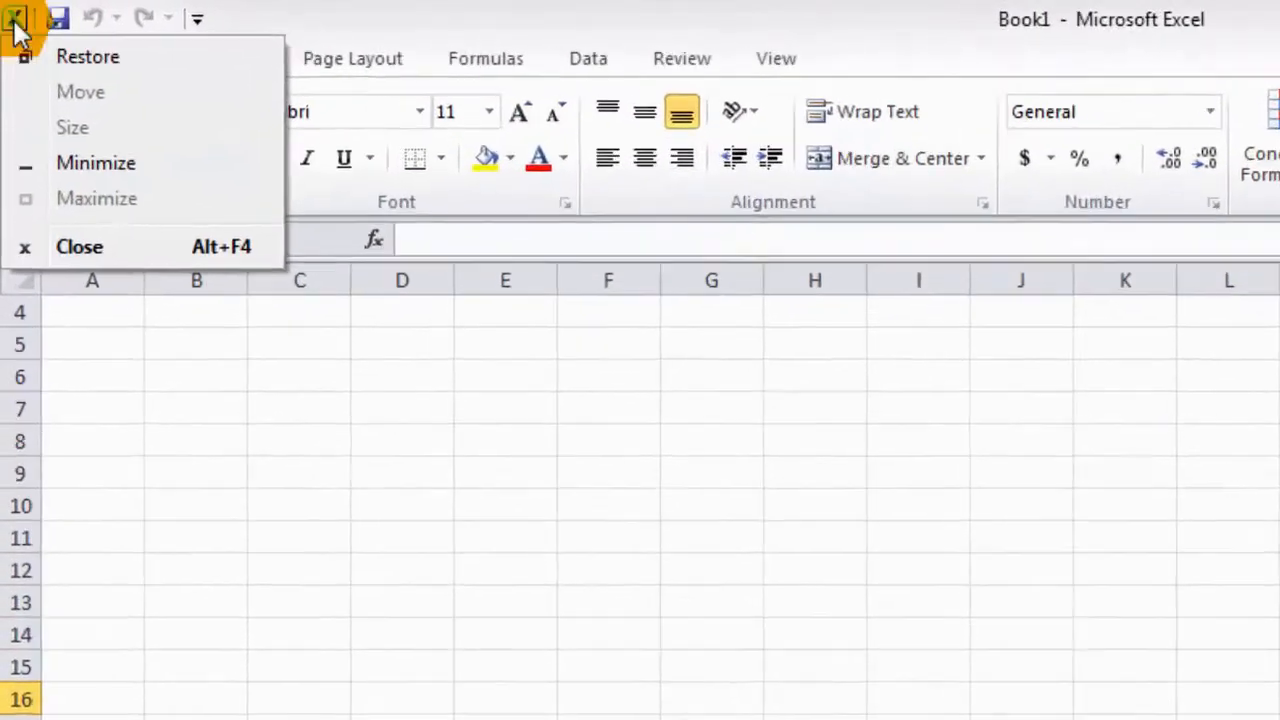
pyautogui.click(14, 20)
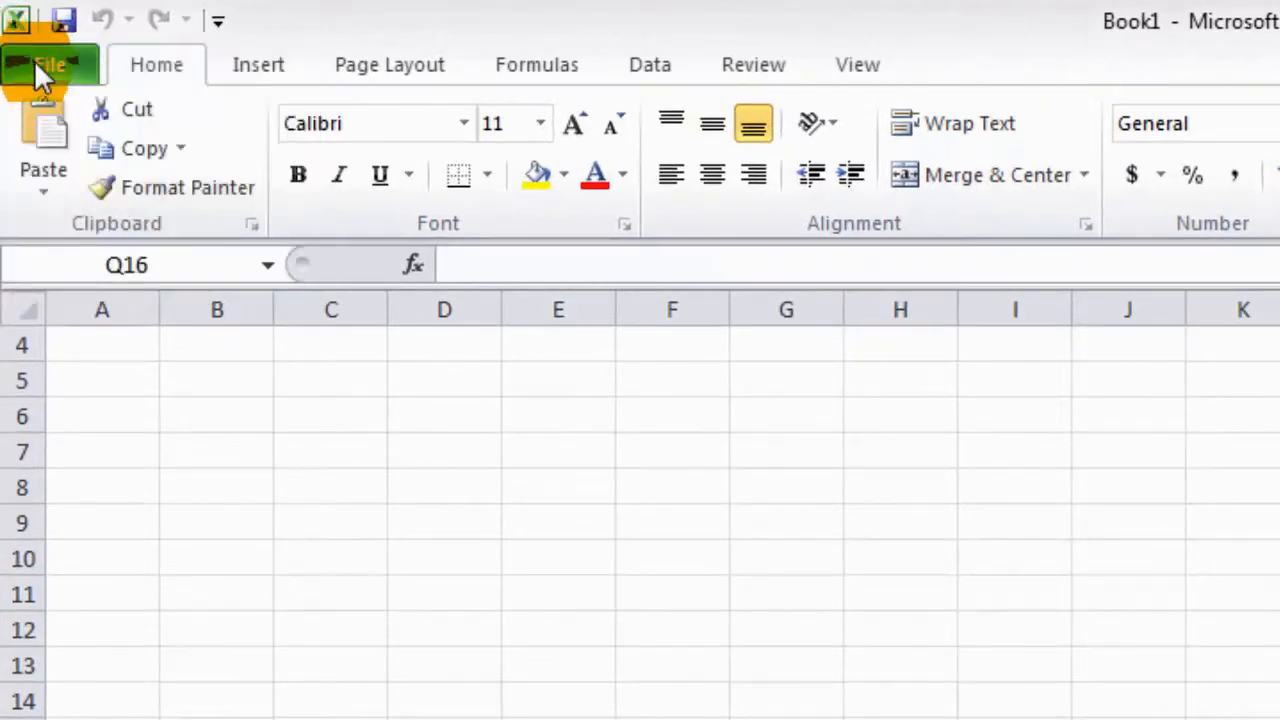
pyautogui.click(34, 62)
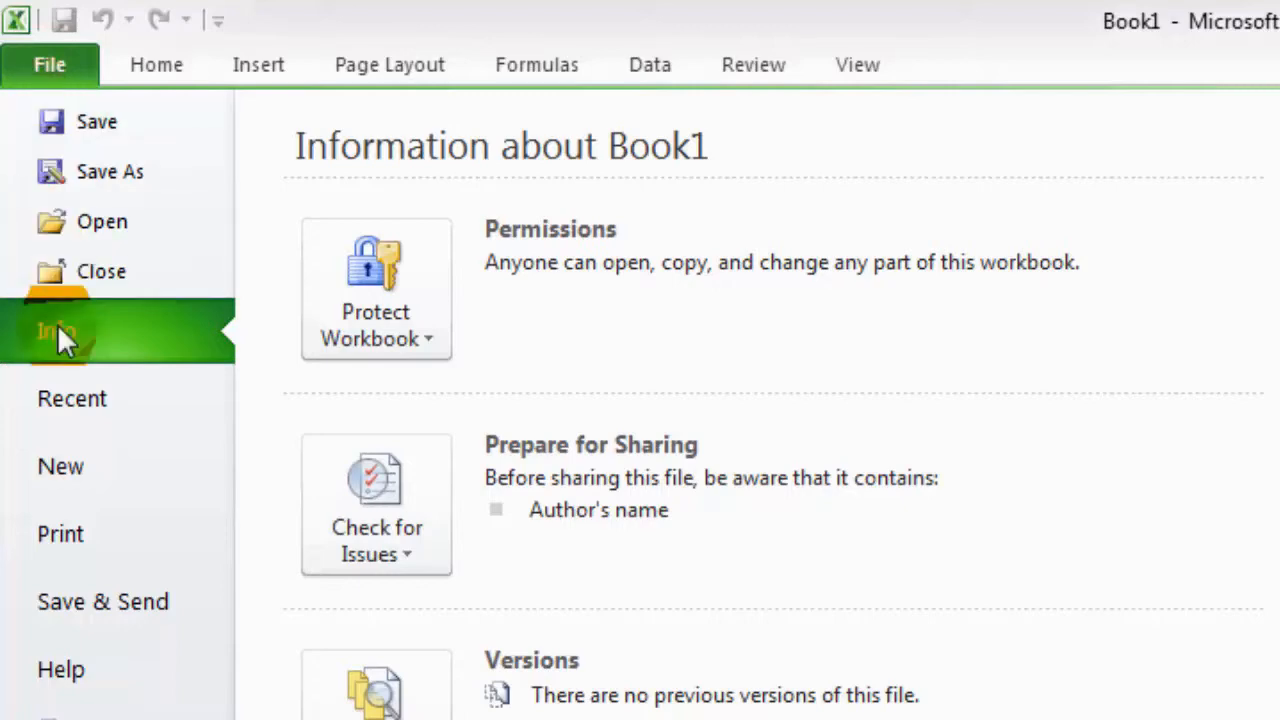
pyautogui.click(77, 477)
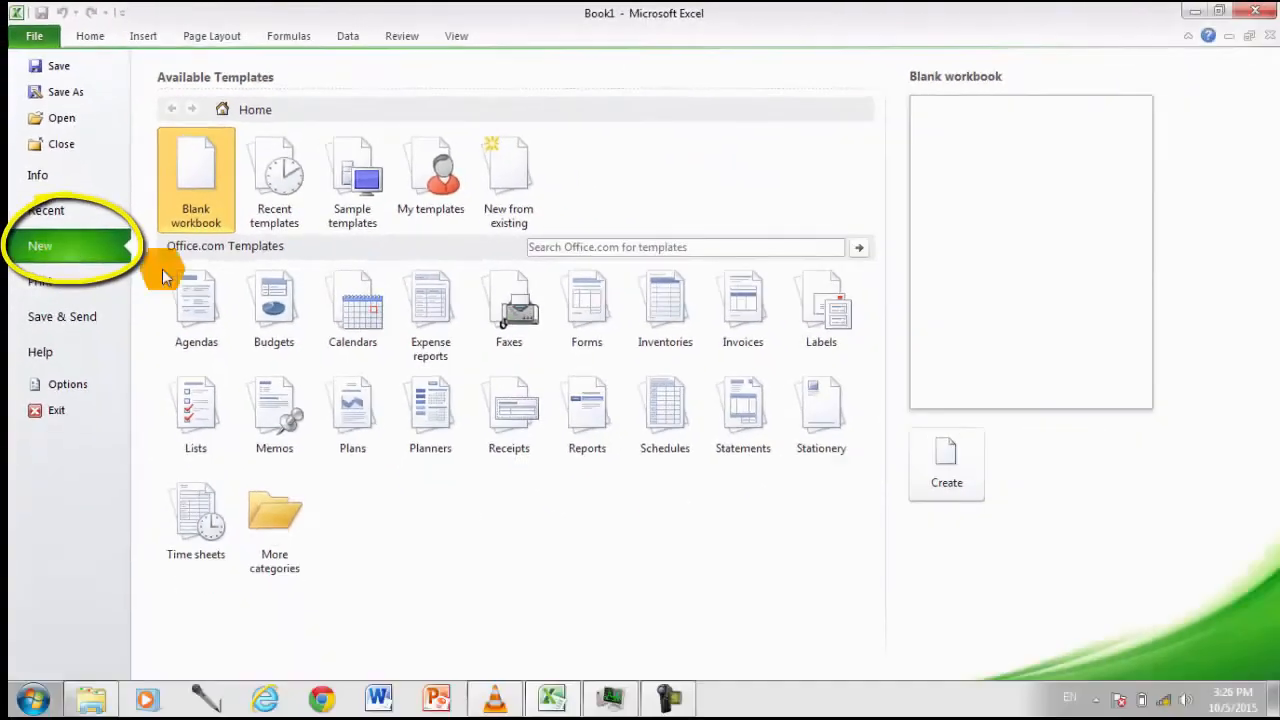
pyautogui.click(964, 467)
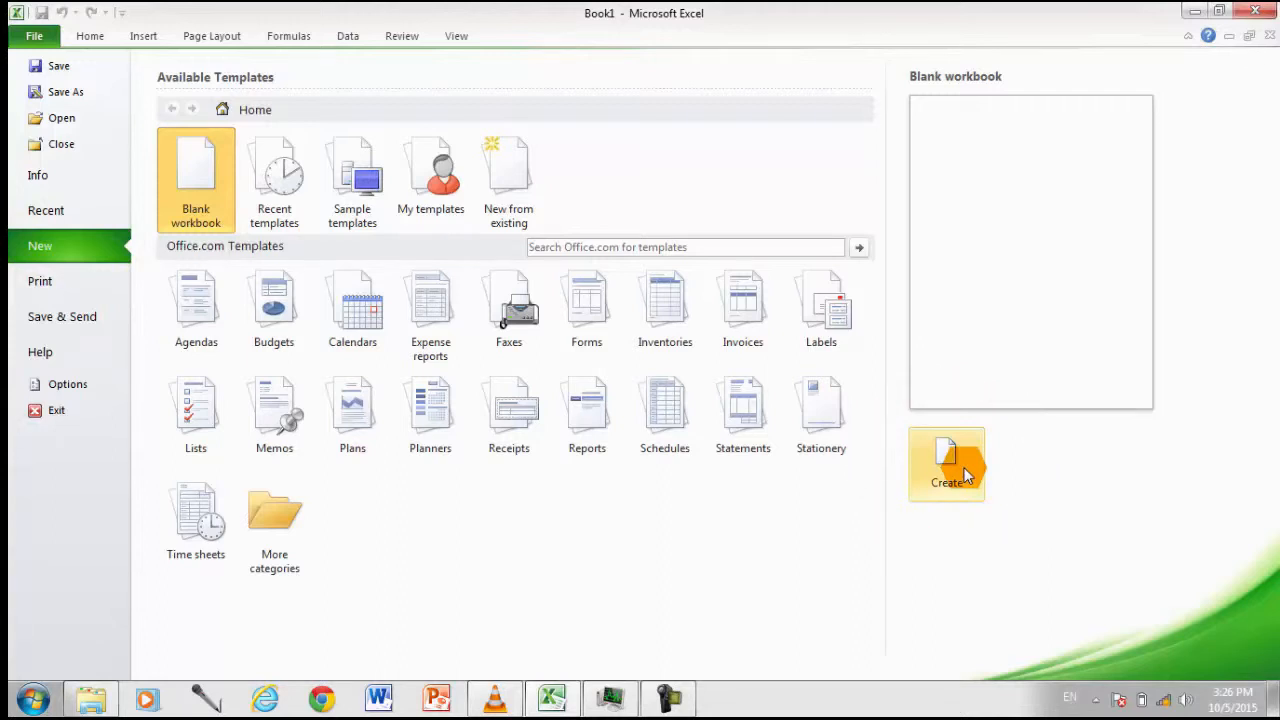
pyautogui.click(964, 470)
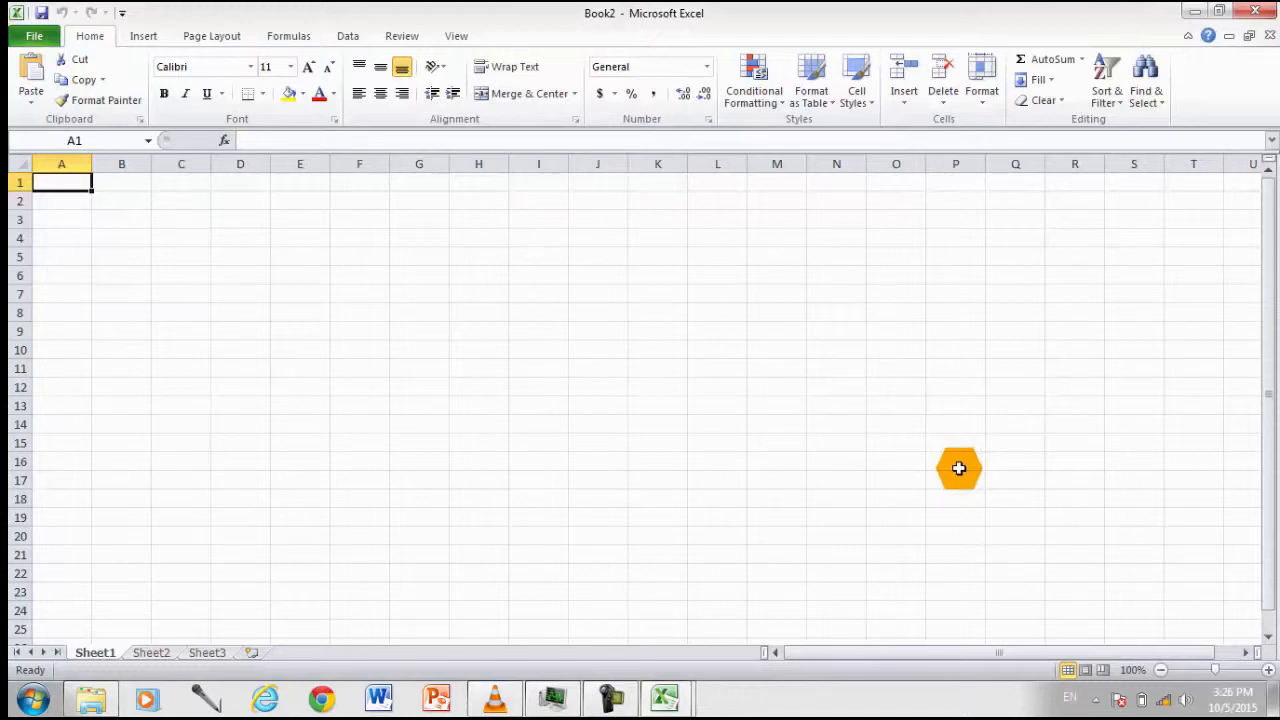
# - View the list of open workbooks and return to Book2
pyautogui.click(670, 690)
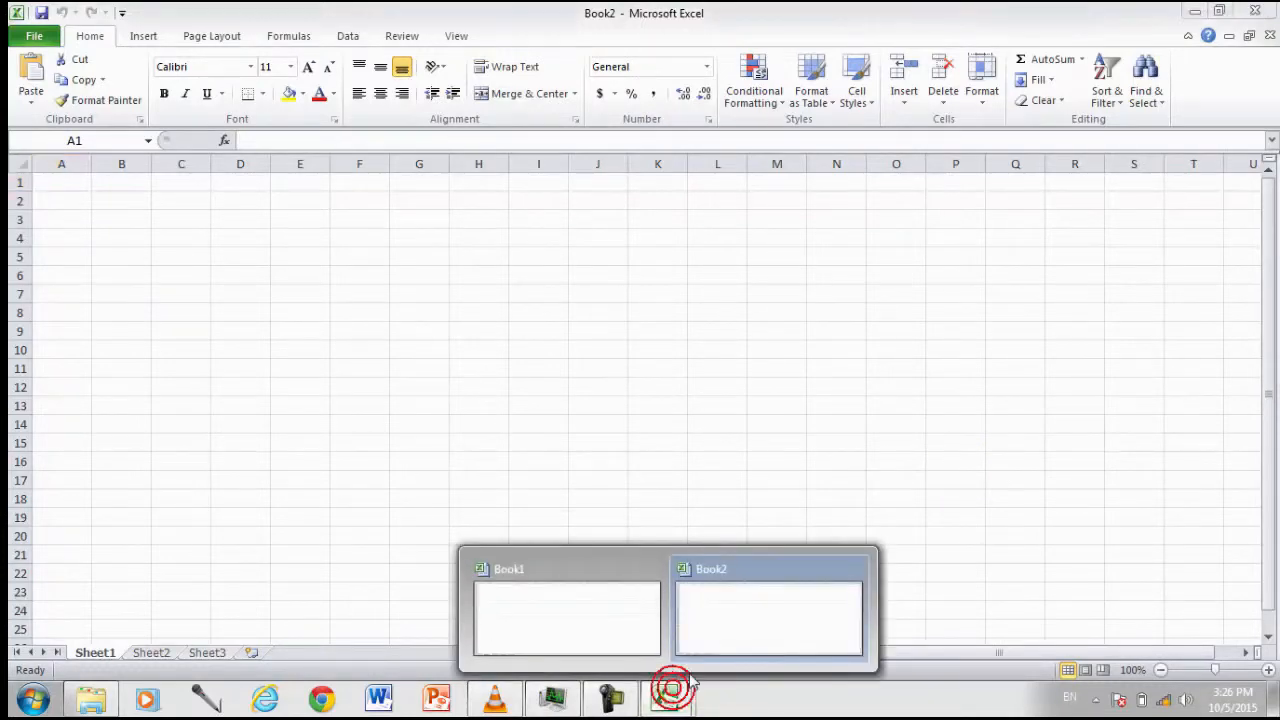
pyautogui.click(749, 618)
pyautogui.click(375, 252)
pyautogui.click(376, 253)
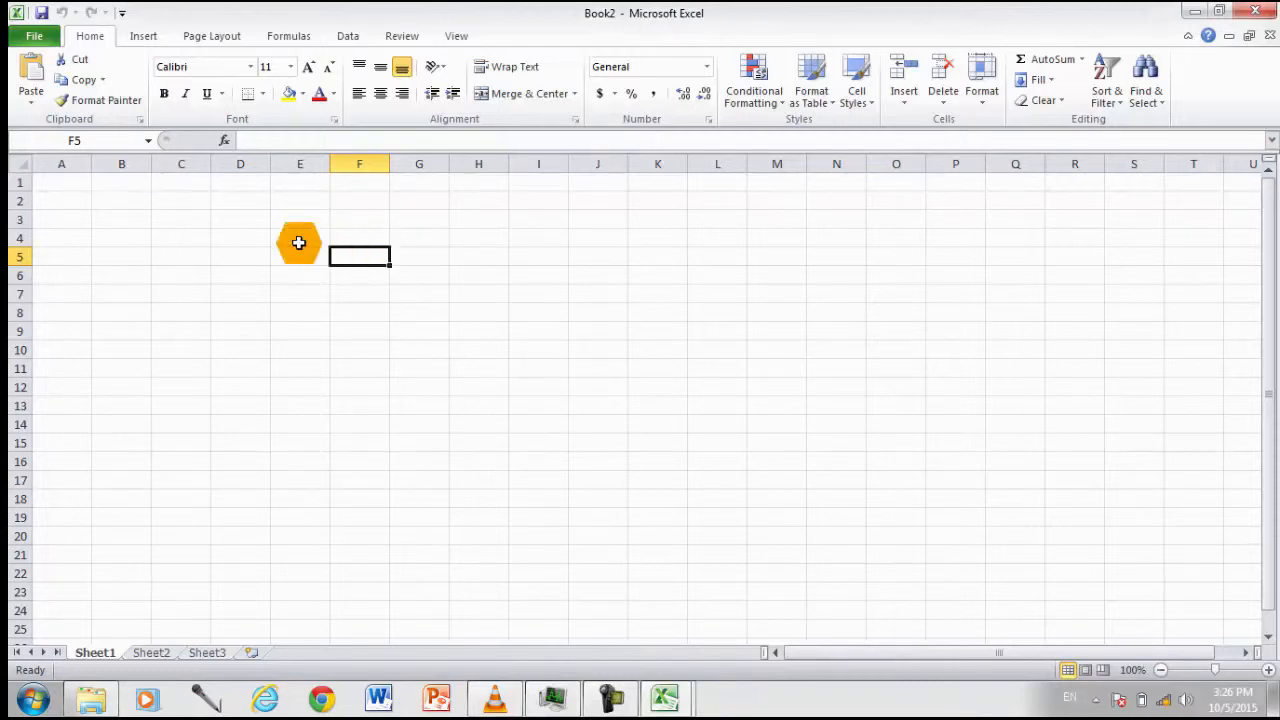
# - Create another blank workbook directly from the open Book2 worksheet
pyautogui.click(71, 185)
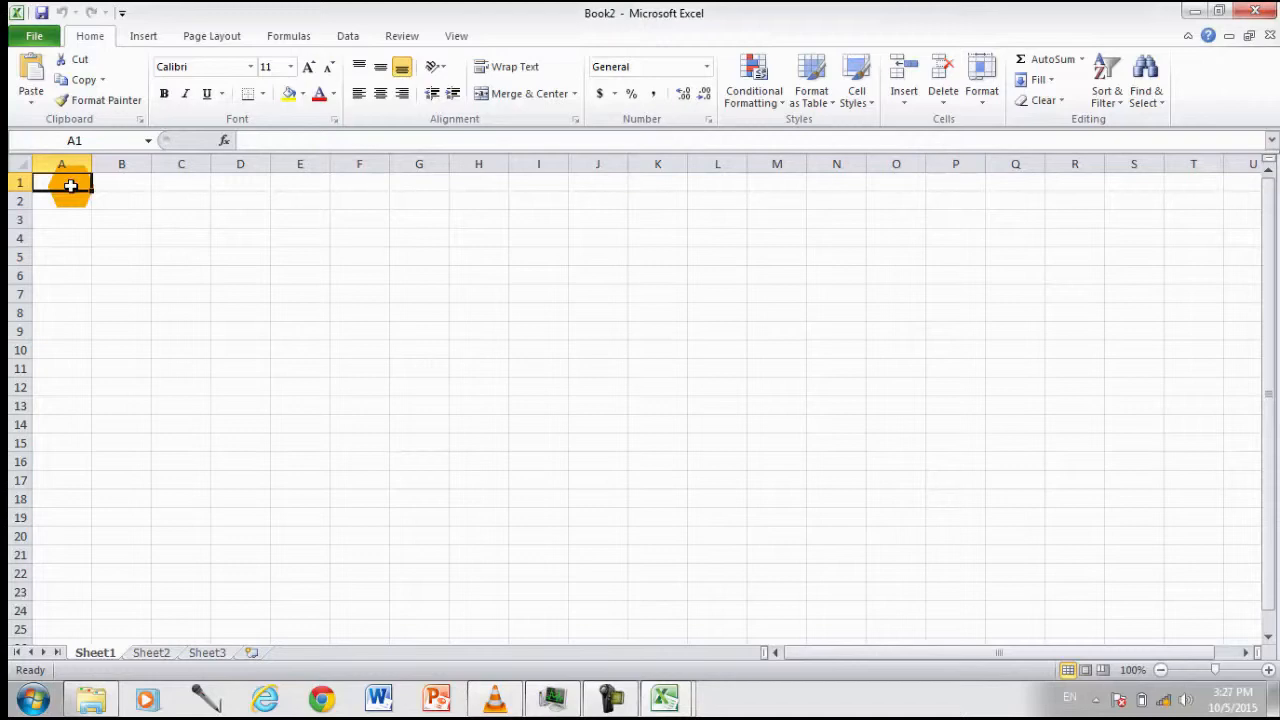
pyautogui.hotkey('ctrl', 'n')
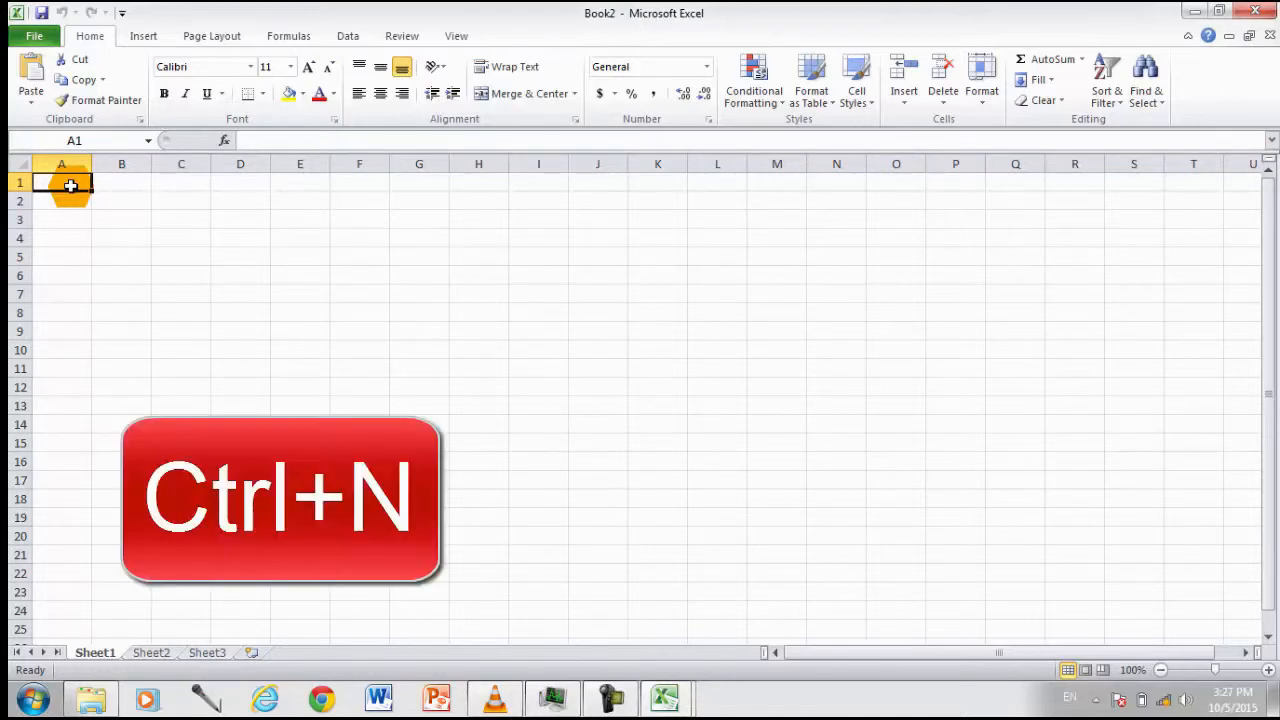
pyautogui.hotkey('ctrl', 'n')
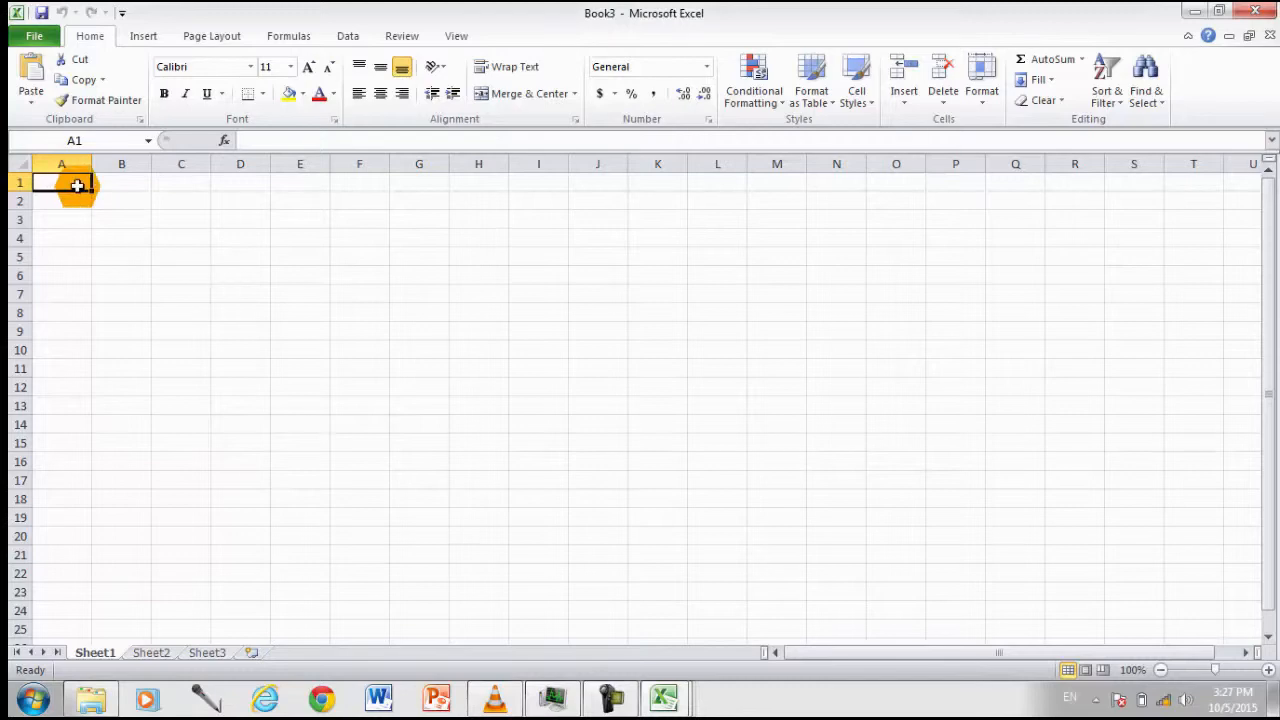
# - Enter the column headings "SL" in cell A1 and "Name" in cell B1
pyautogui.click(77, 183)
pyautogui.write('S')
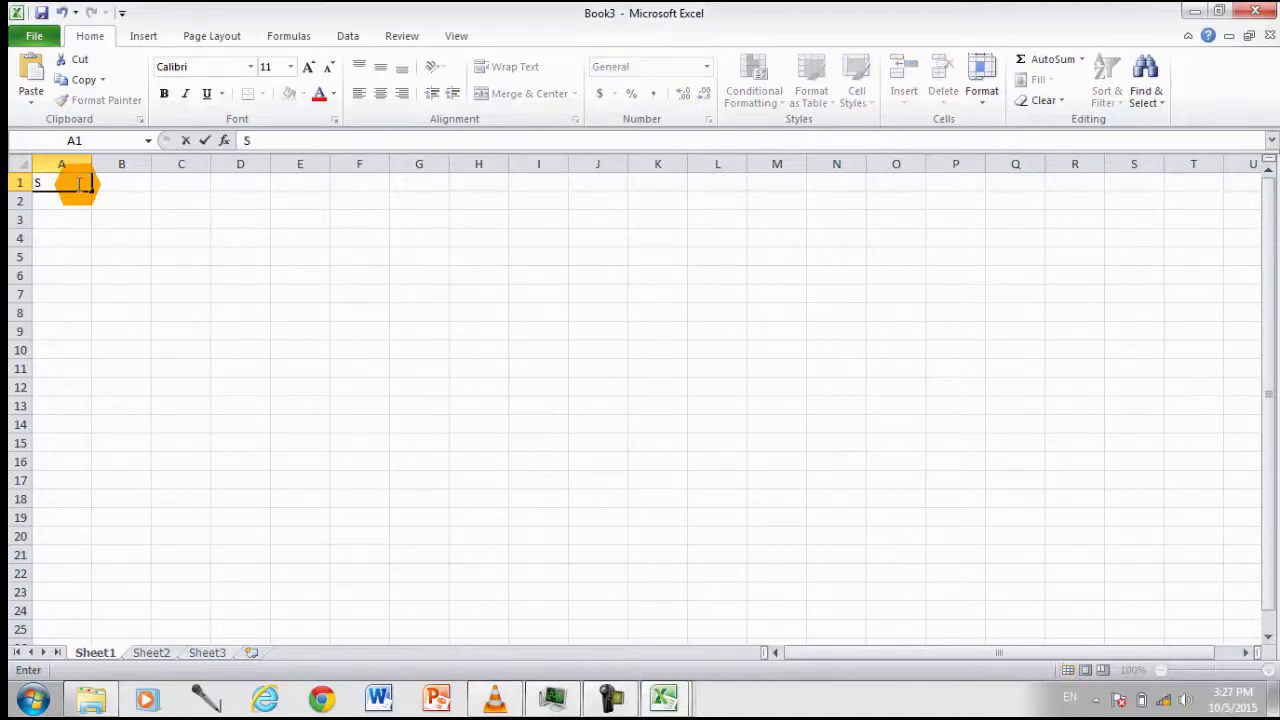
pyautogui.write('L')
pyautogui.press('Tab')
pyautogui.write('Name')
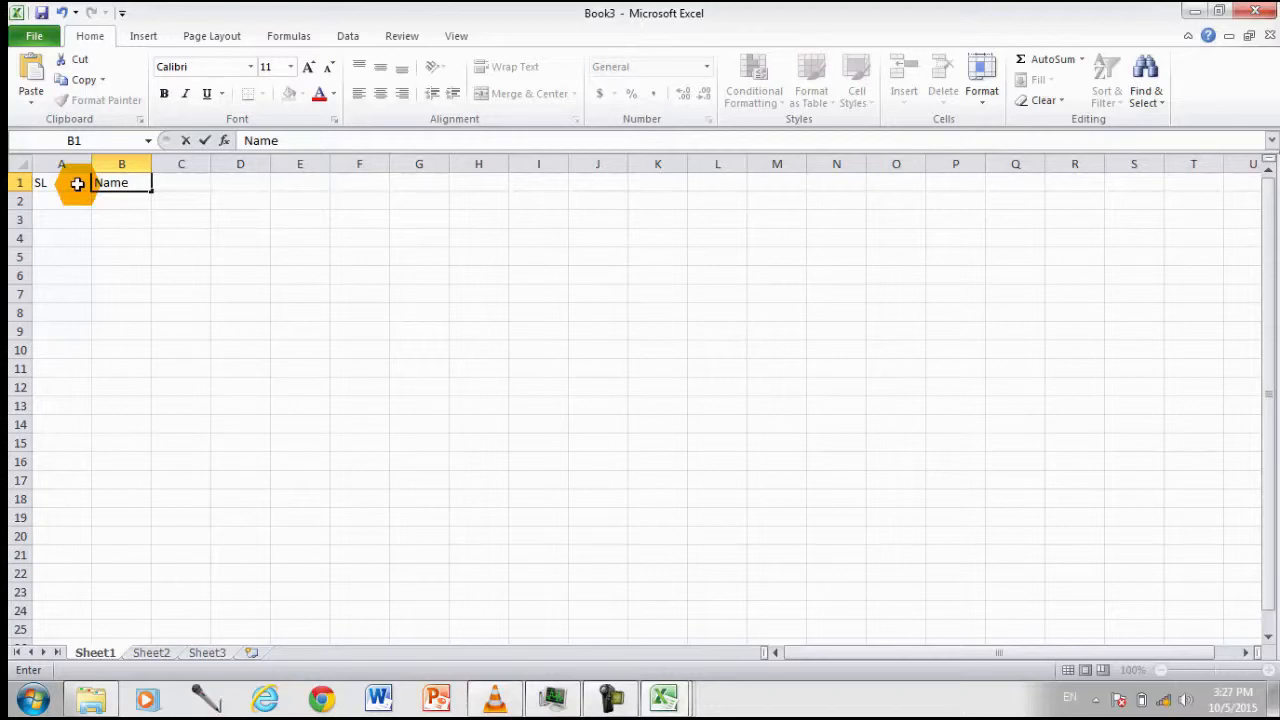
pyautogui.press('Tab')
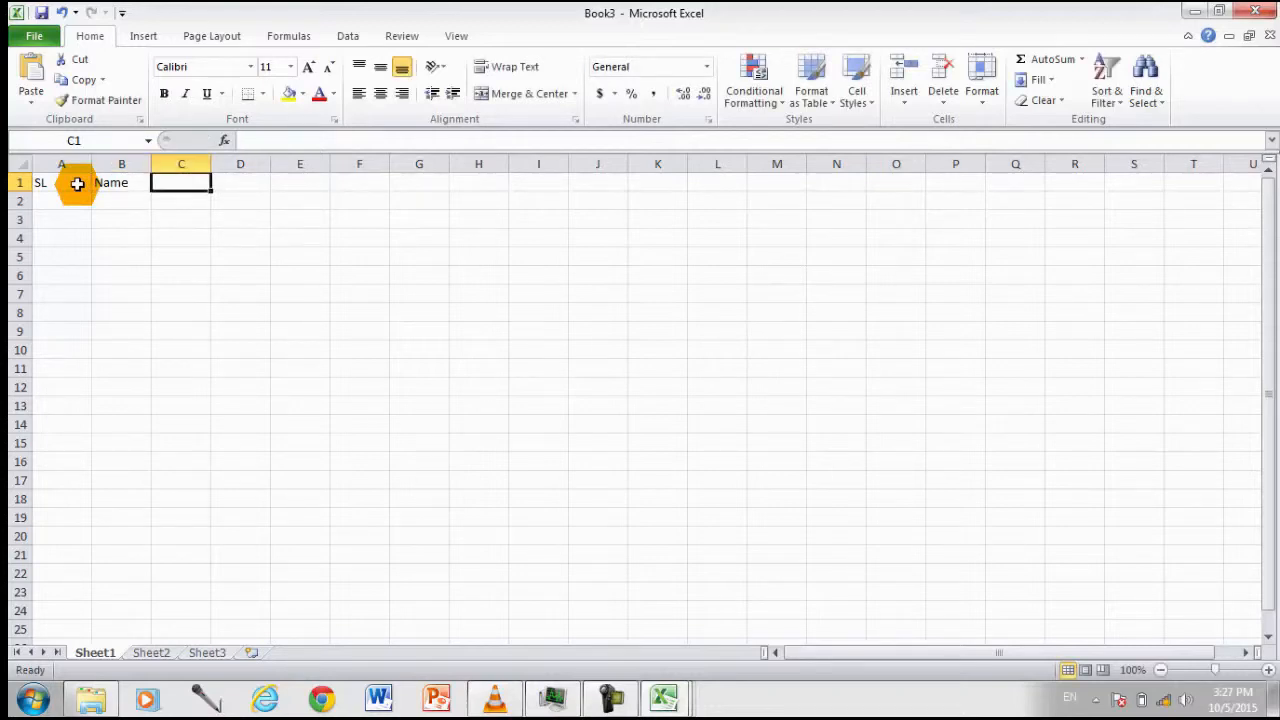
pyautogui.click(608, 697)
pyautogui.click(1122, 537)
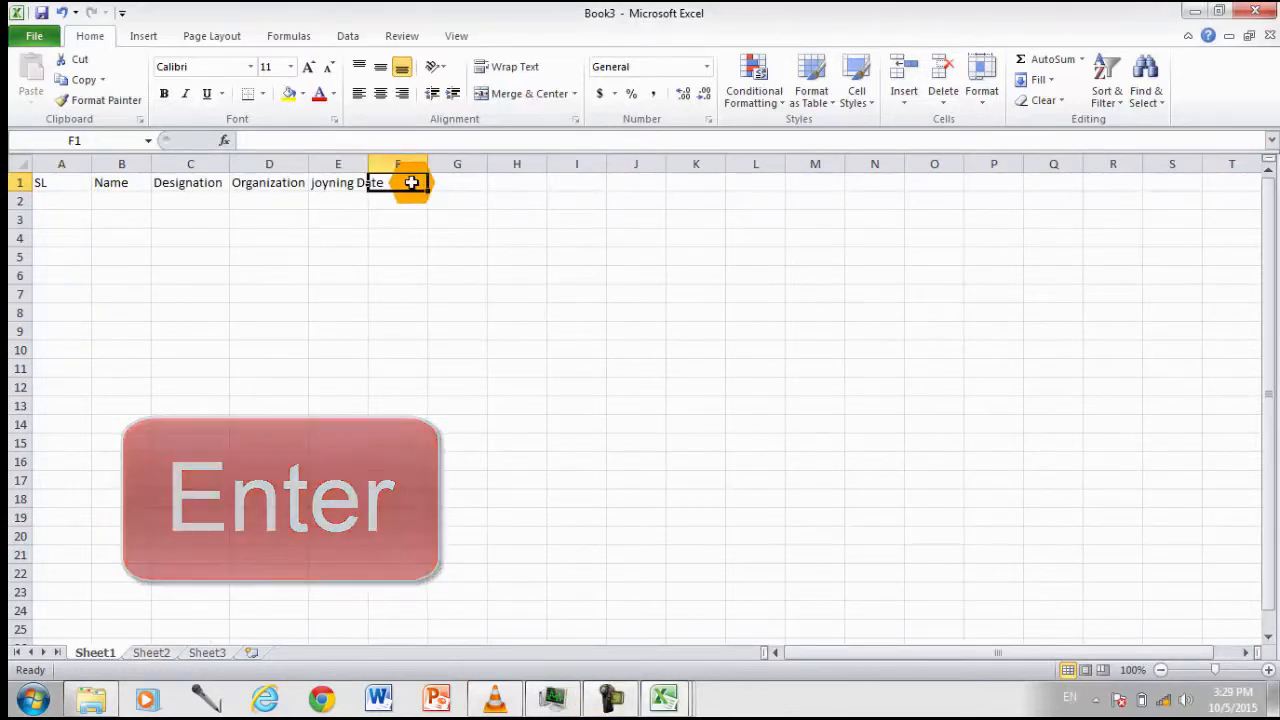
pyautogui.press('Return')
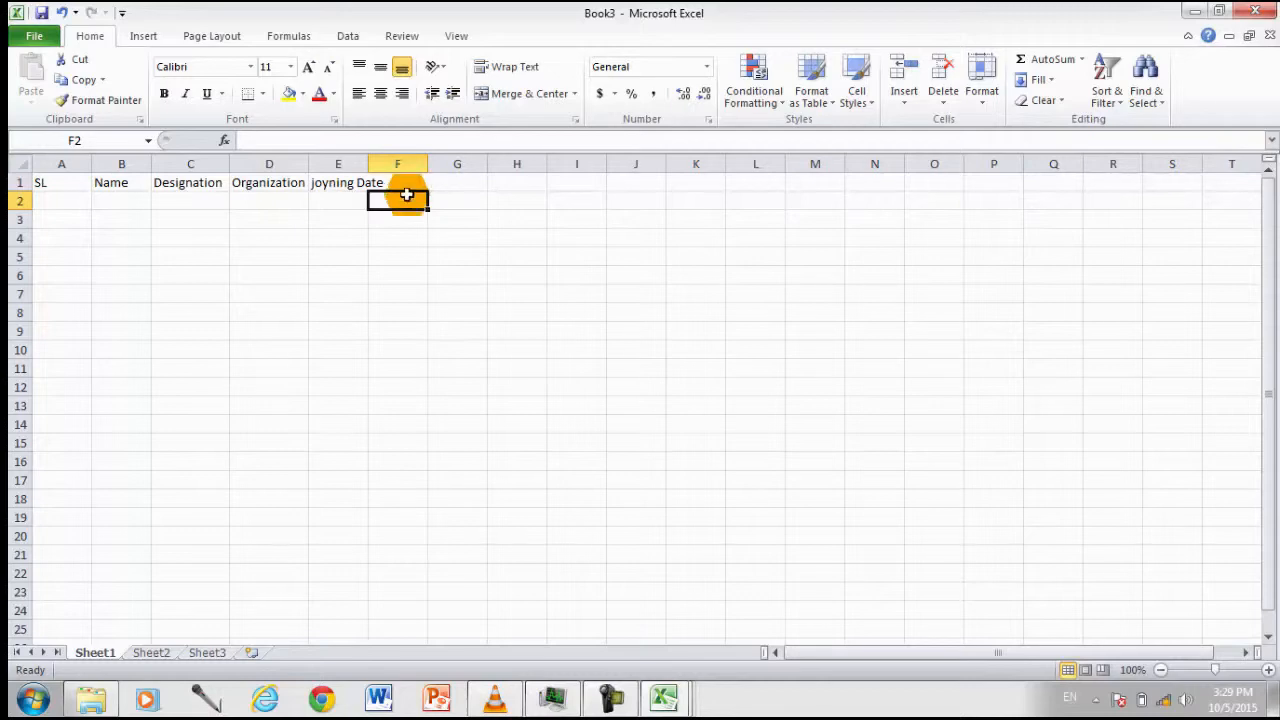
pyautogui.click(76, 201)
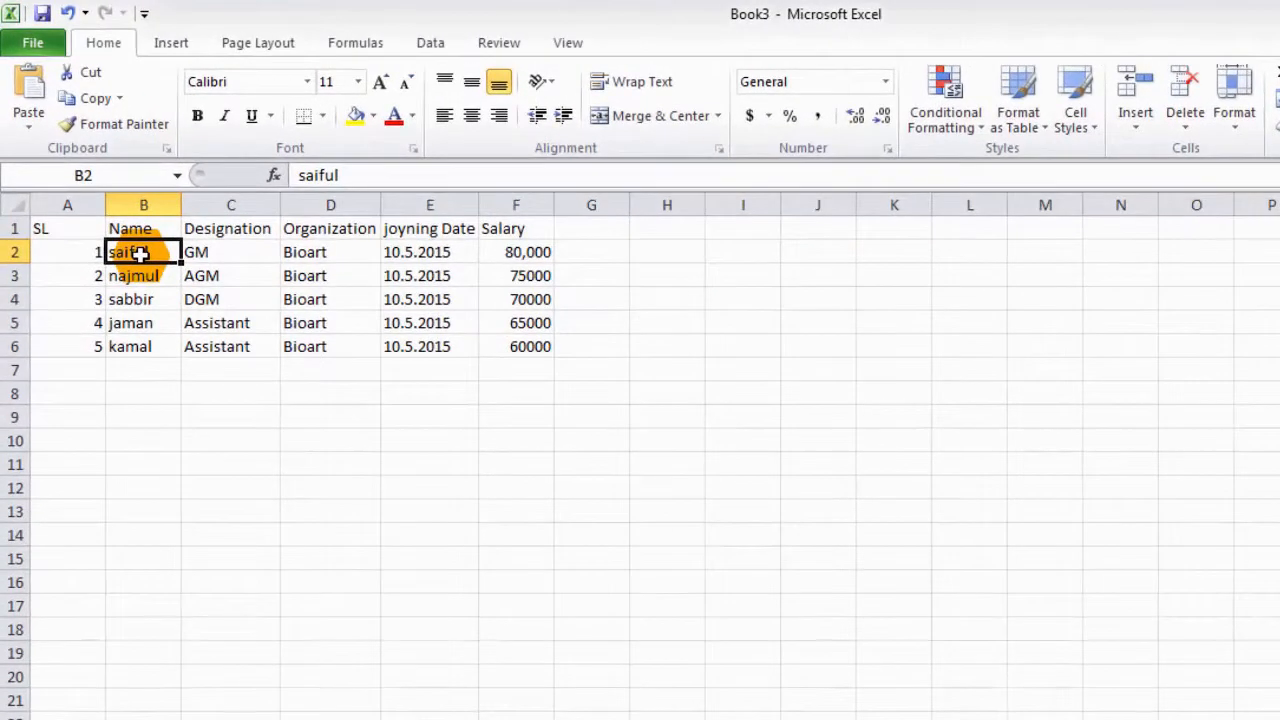
# - Replace the employee name in cell B3 with a different name
pyautogui.click(149, 277)
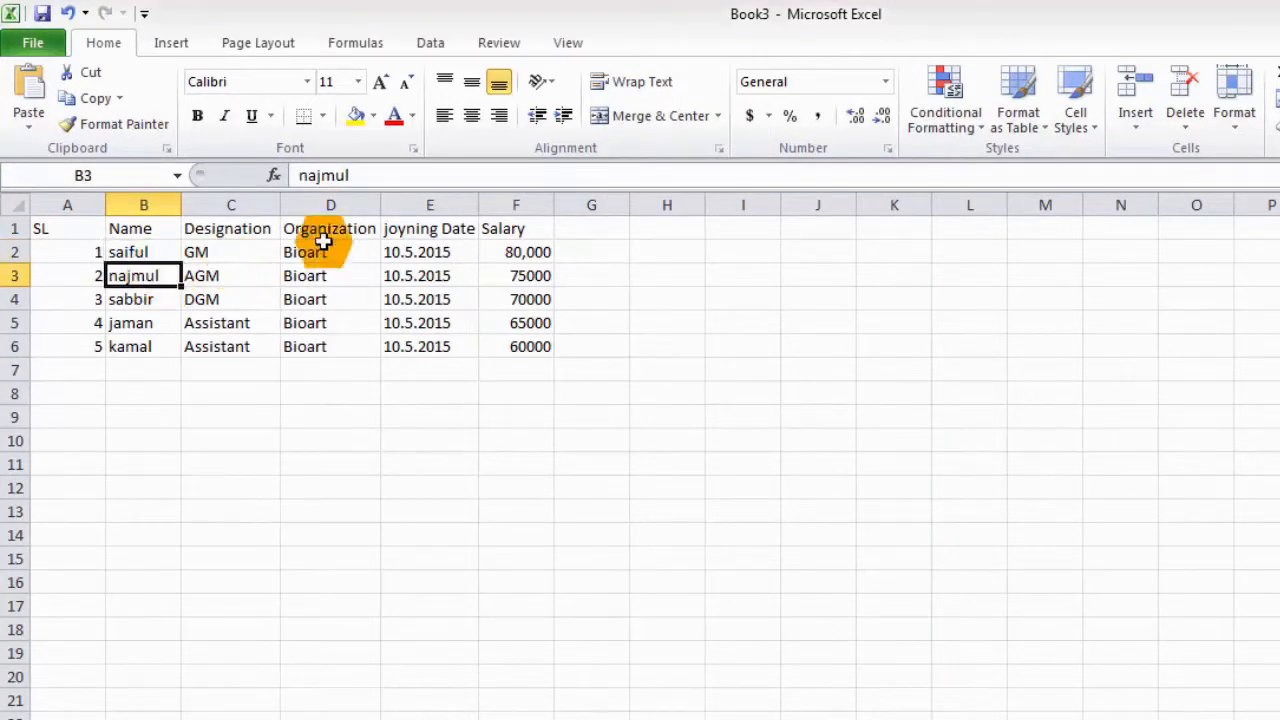
pyautogui.click(367, 178)
pyautogui.doubleClick(367, 178)
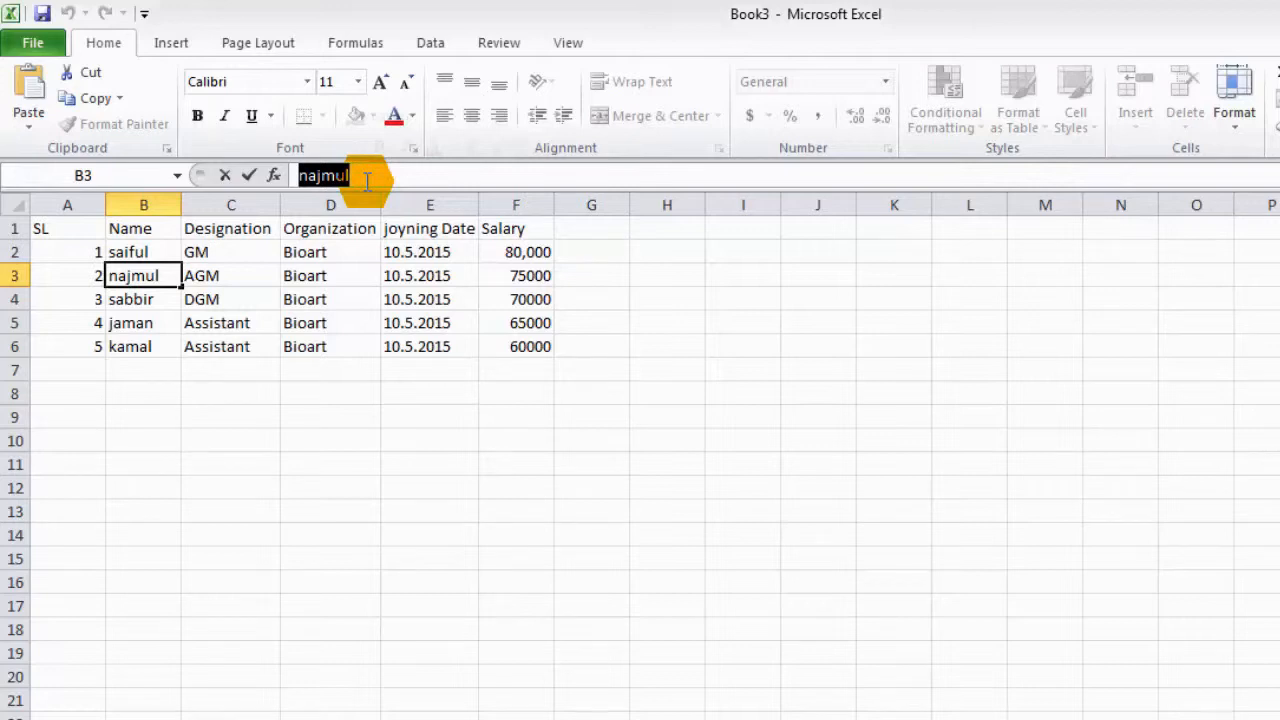
pyautogui.write('korim')
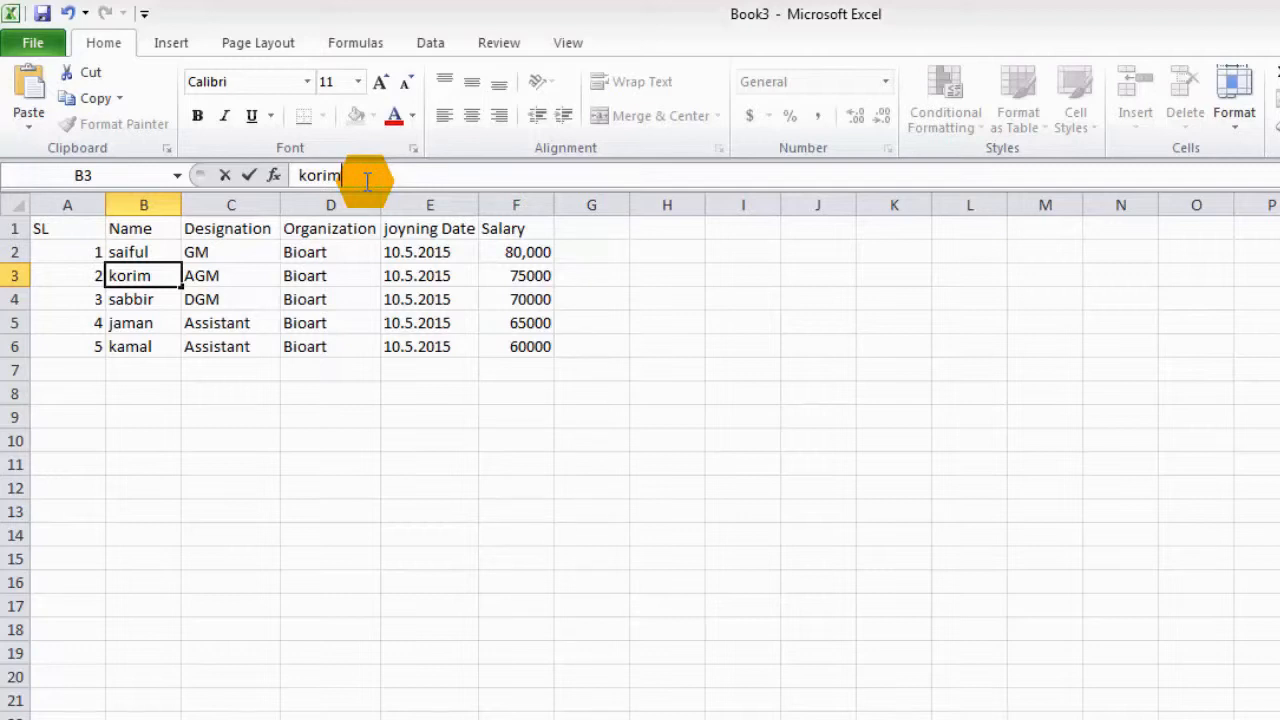
pyautogui.press('Escape')
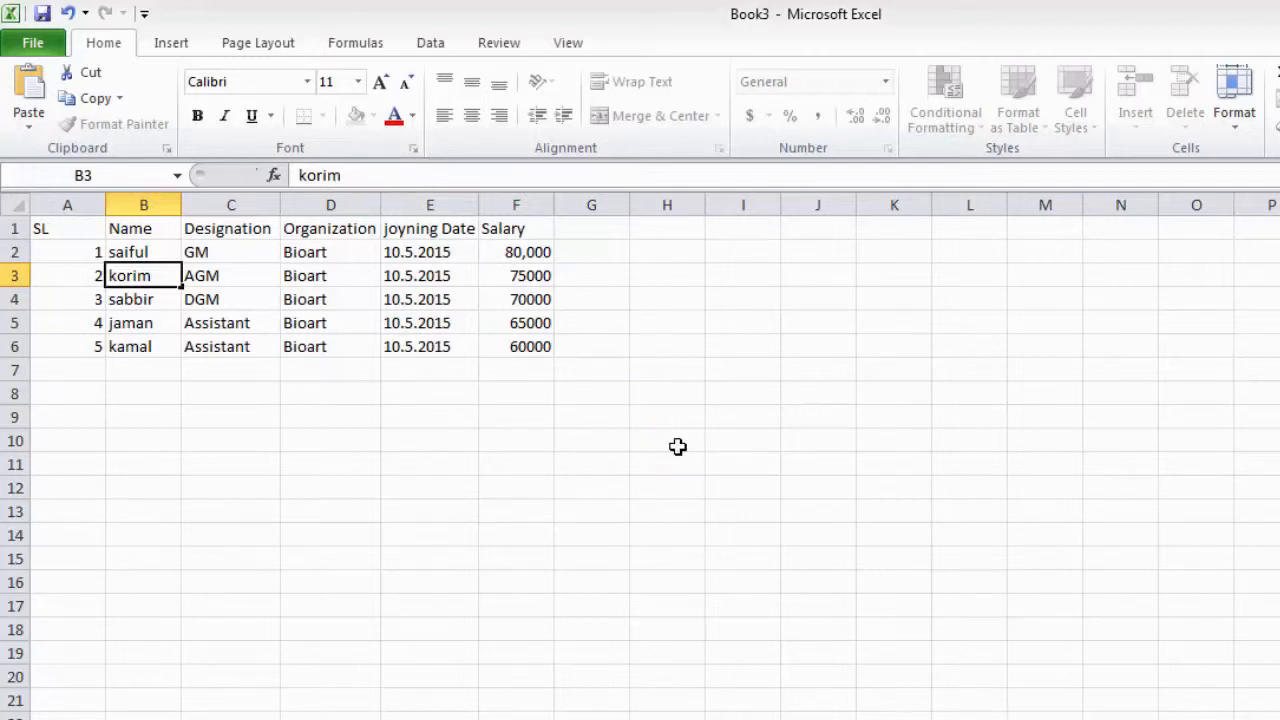
pyautogui.click(678, 447)
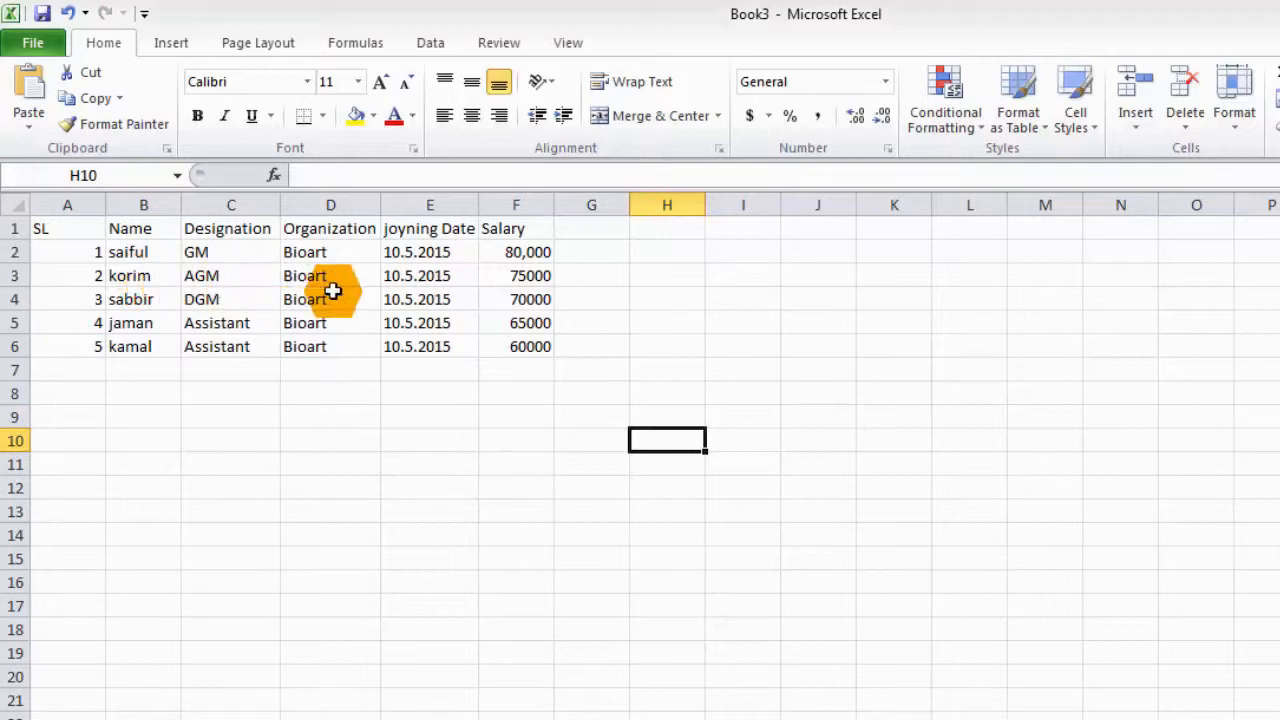
# - Set the salary in cell F3 to 72000
pyautogui.doubleClick(548, 276)
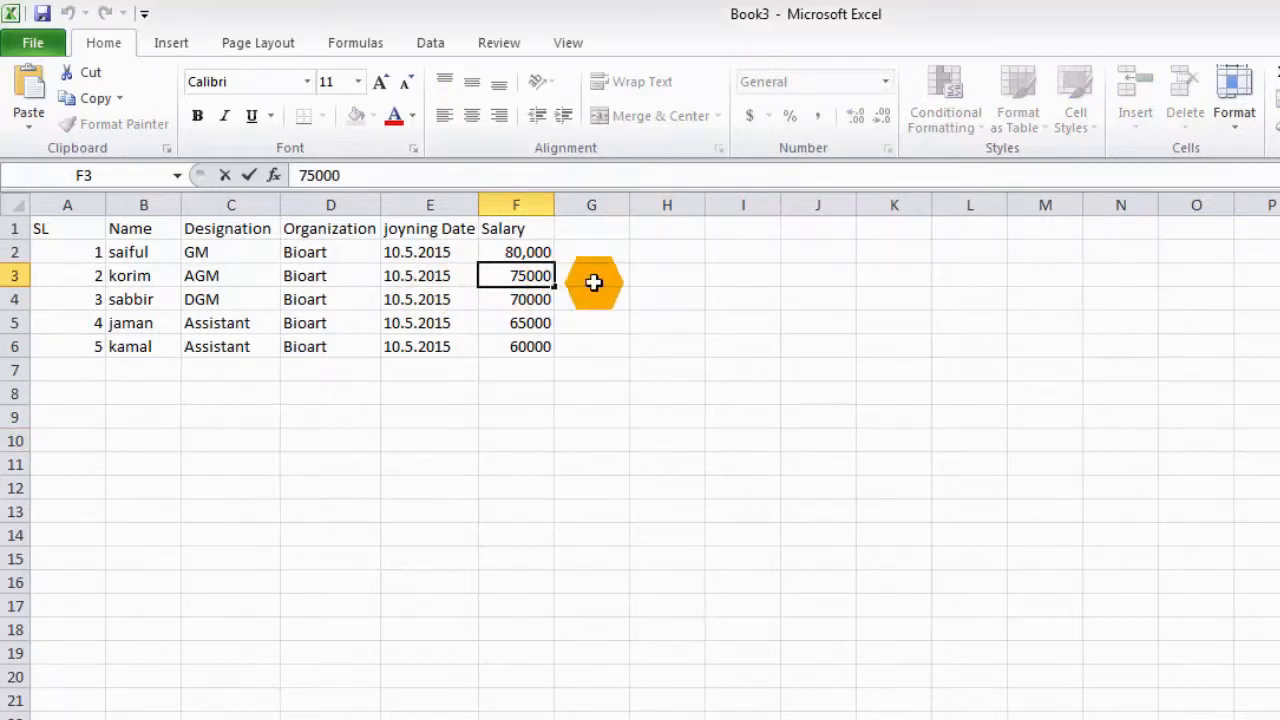
pyautogui.press('BackSpace')
pyautogui.press('BackSpace')
pyautogui.press('BackSpace')
pyautogui.press('BackSpace')
pyautogui.press('BackSpace')
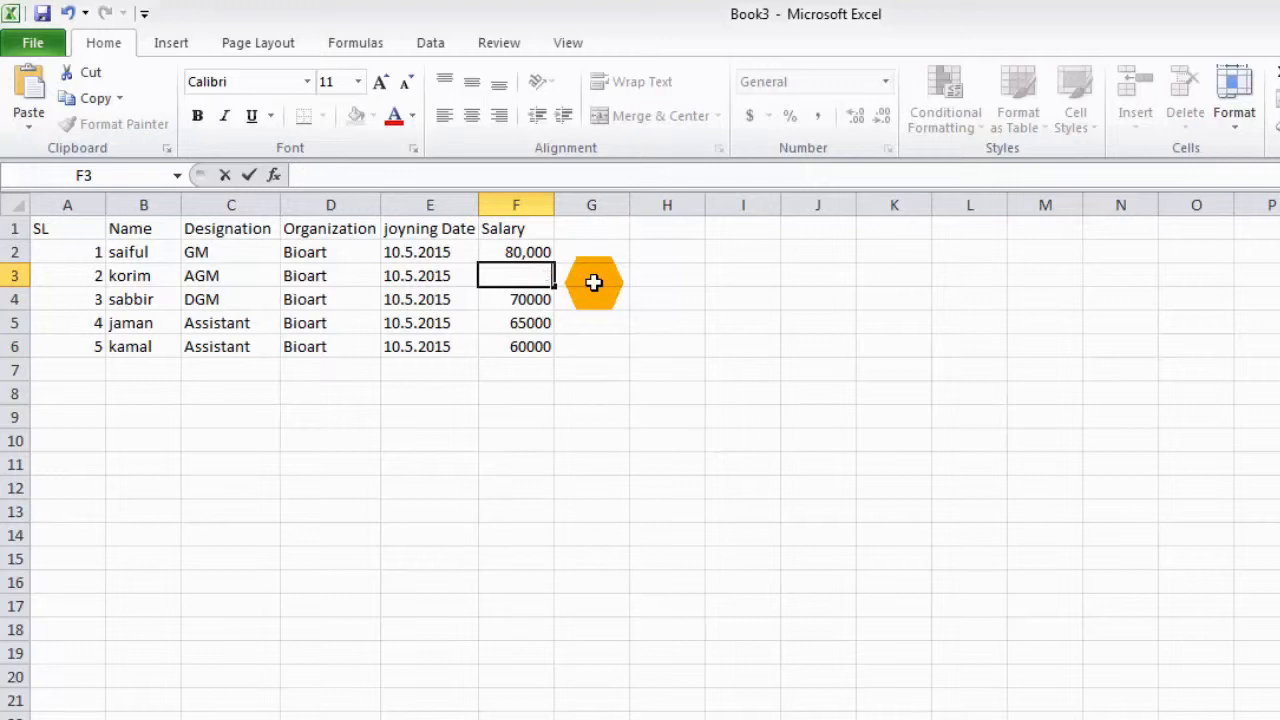
pyautogui.write('72000')
pyautogui.write('0')
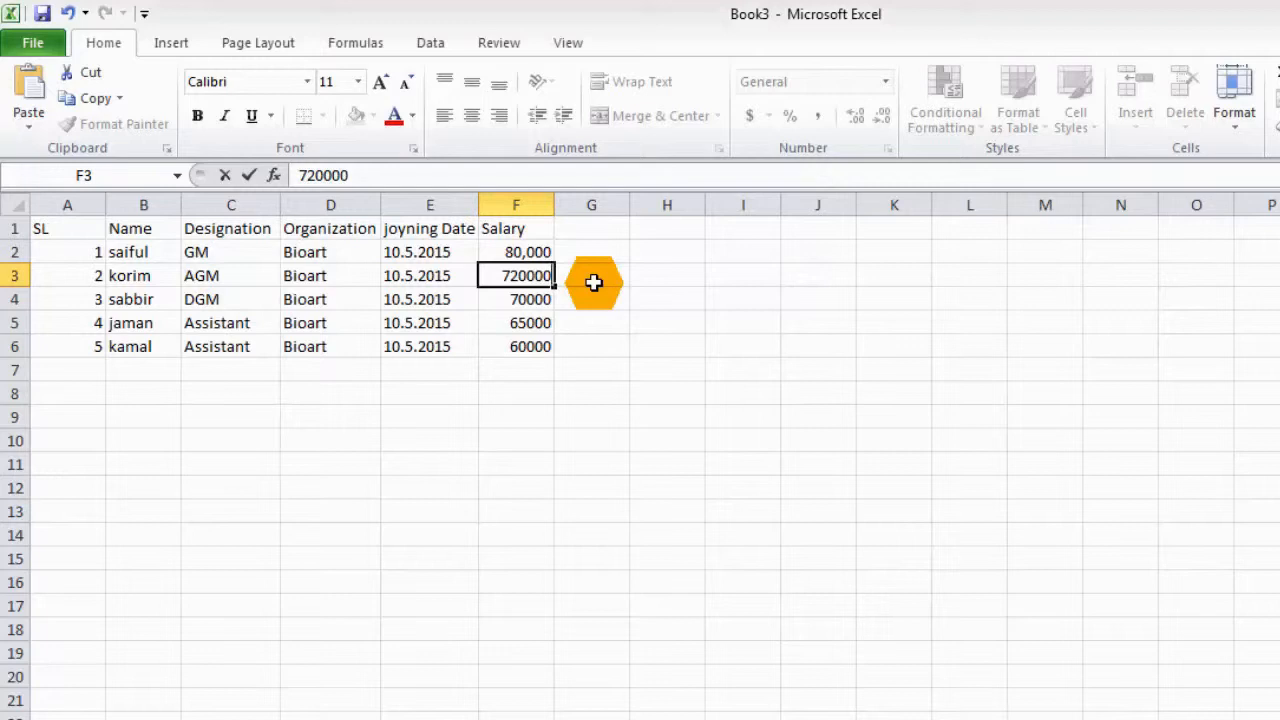
pyautogui.press('BackSpace')
pyautogui.press('Return')
pyautogui.click(631, 301)
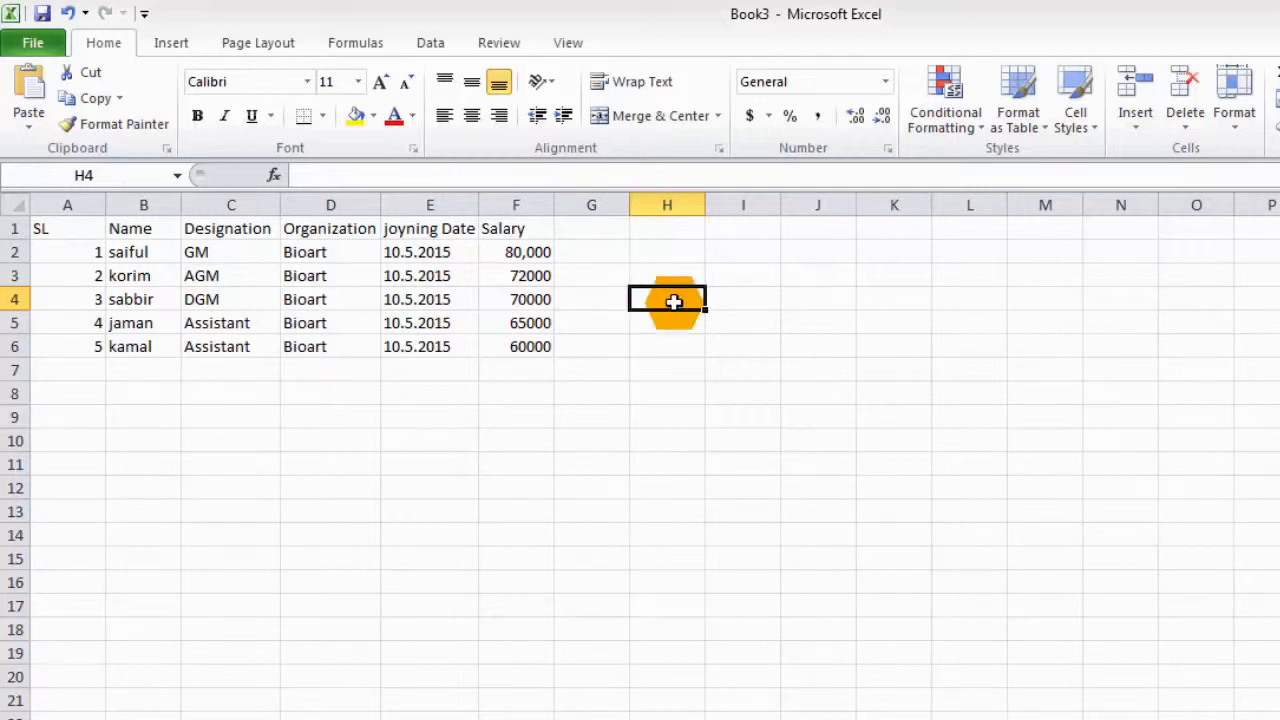
# - Apply the Good cell style to the empty cell K7
pyautogui.click(33, 45)
pyautogui.click(170, 43)
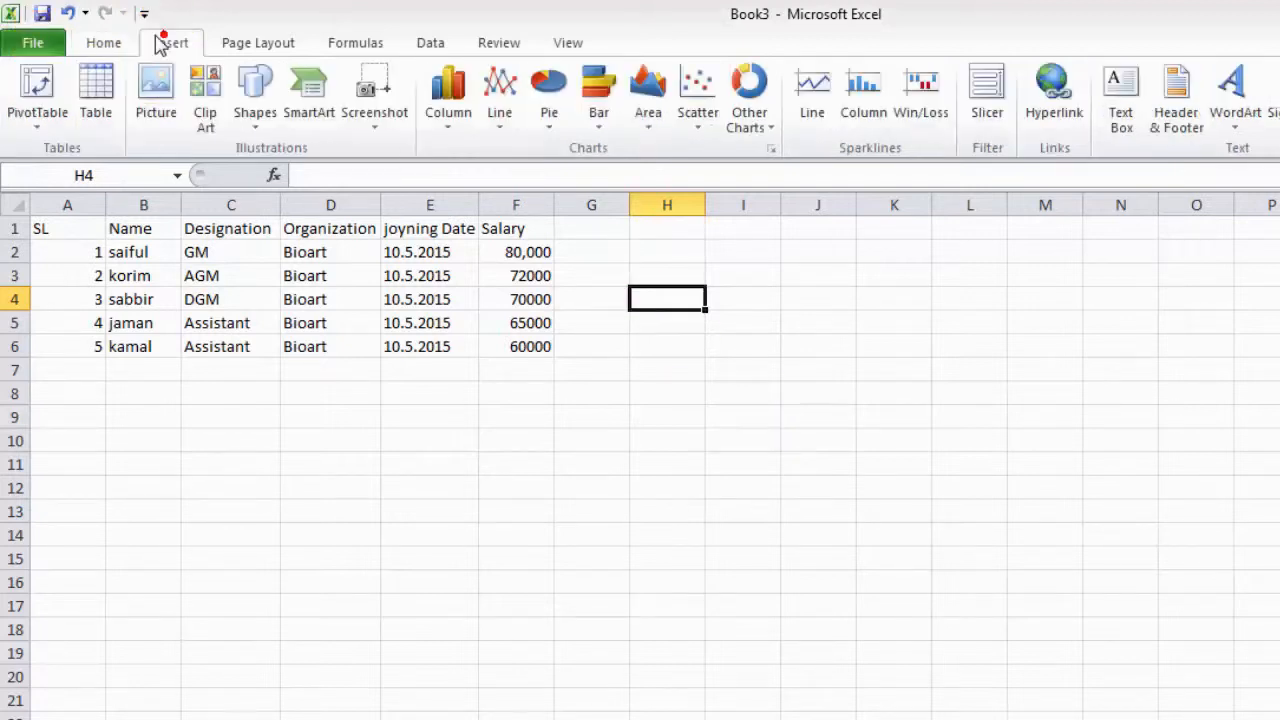
pyautogui.click(872, 370)
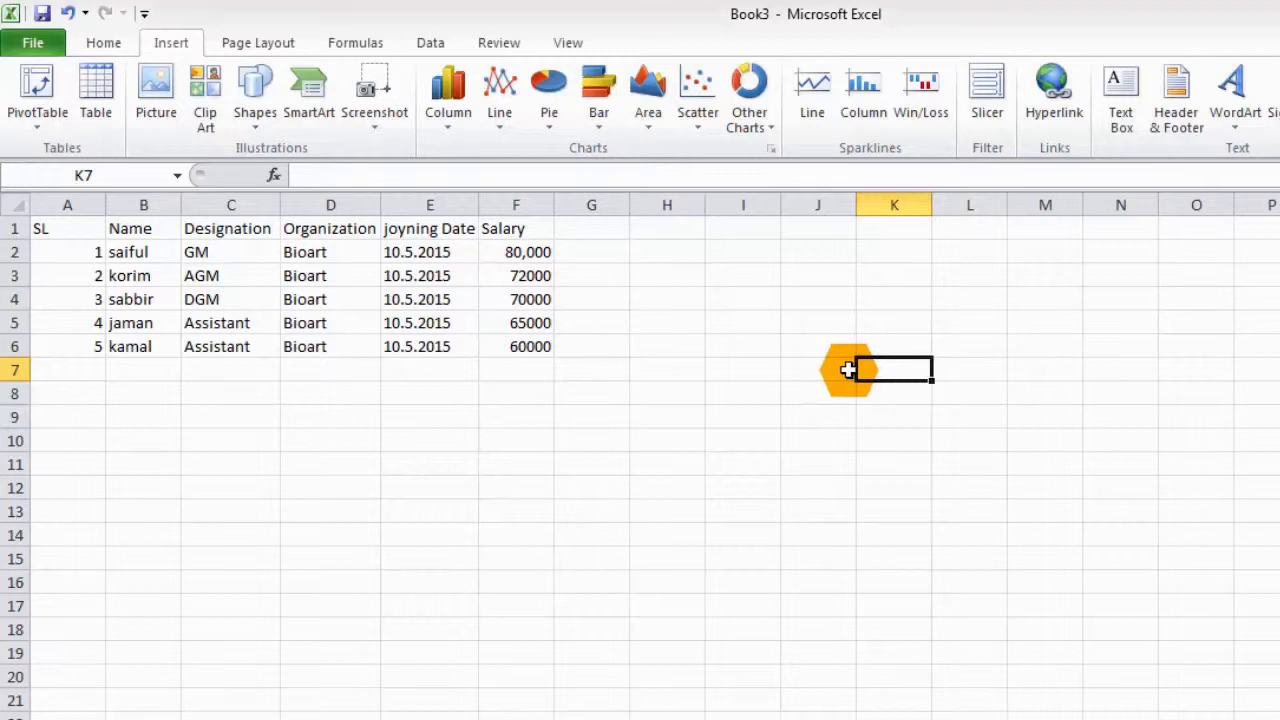
pyautogui.click(91, 45)
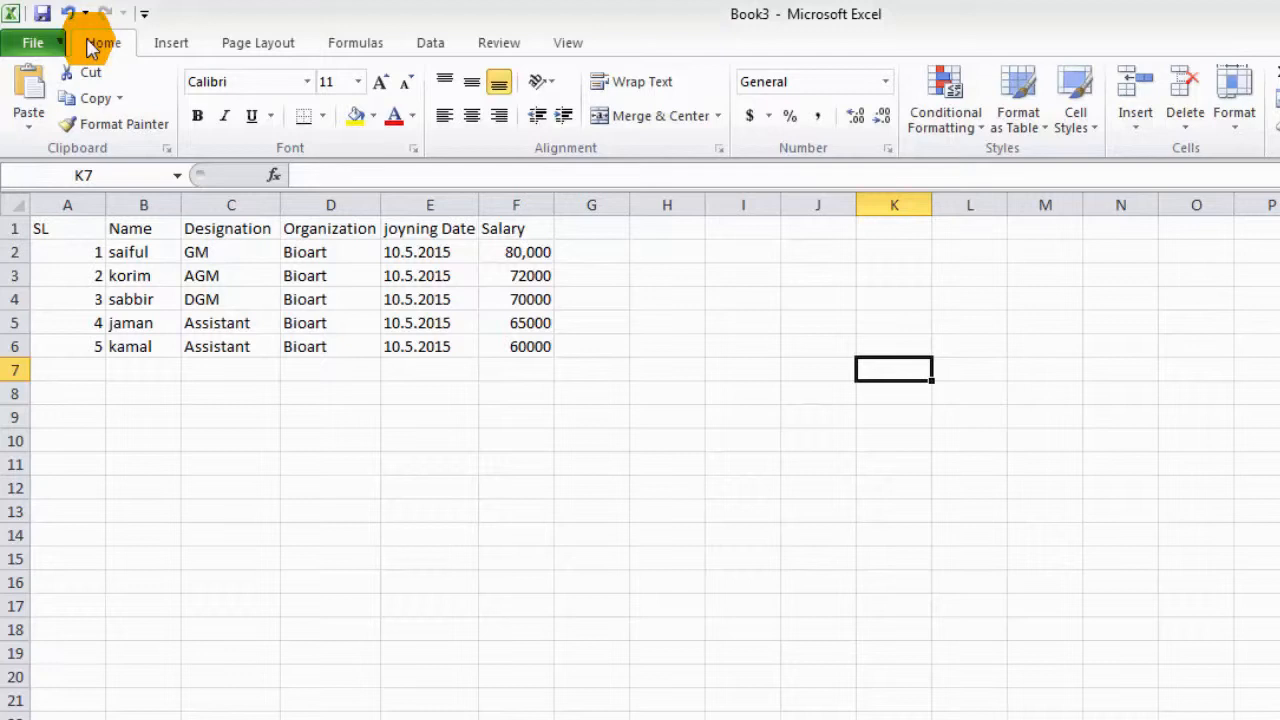
pyautogui.click(1095, 127)
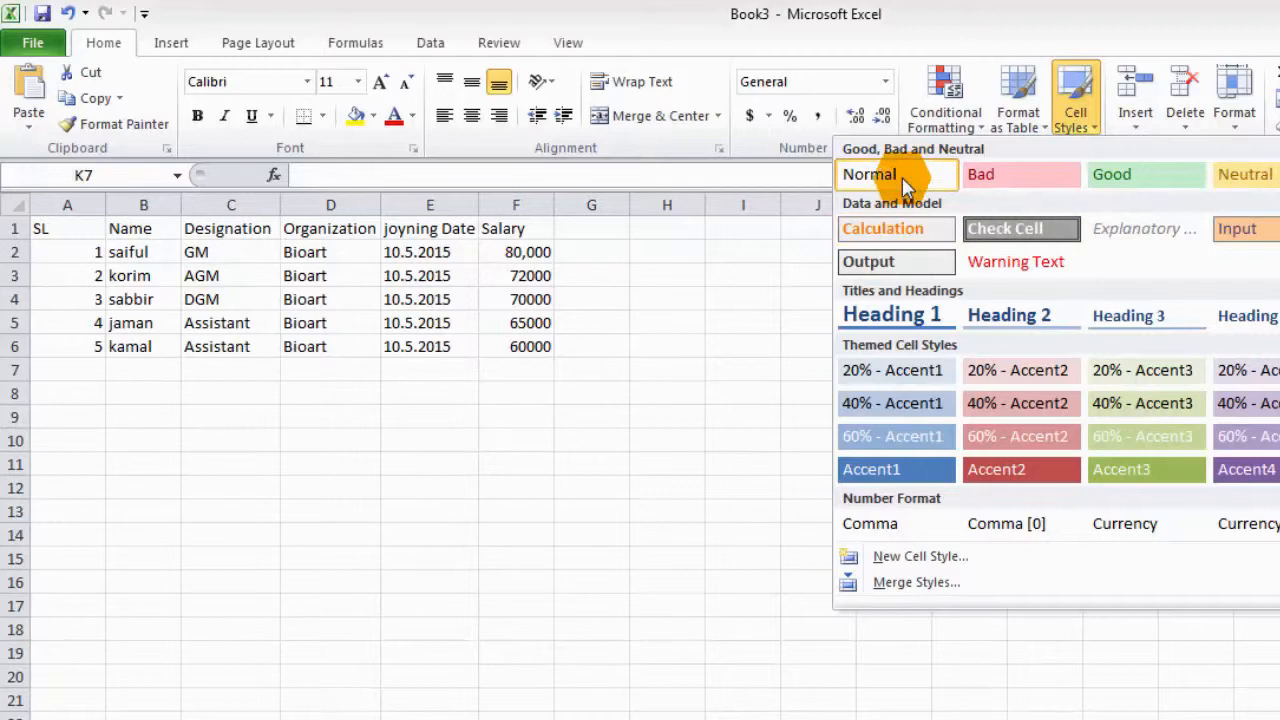
pyautogui.click(1120, 170)
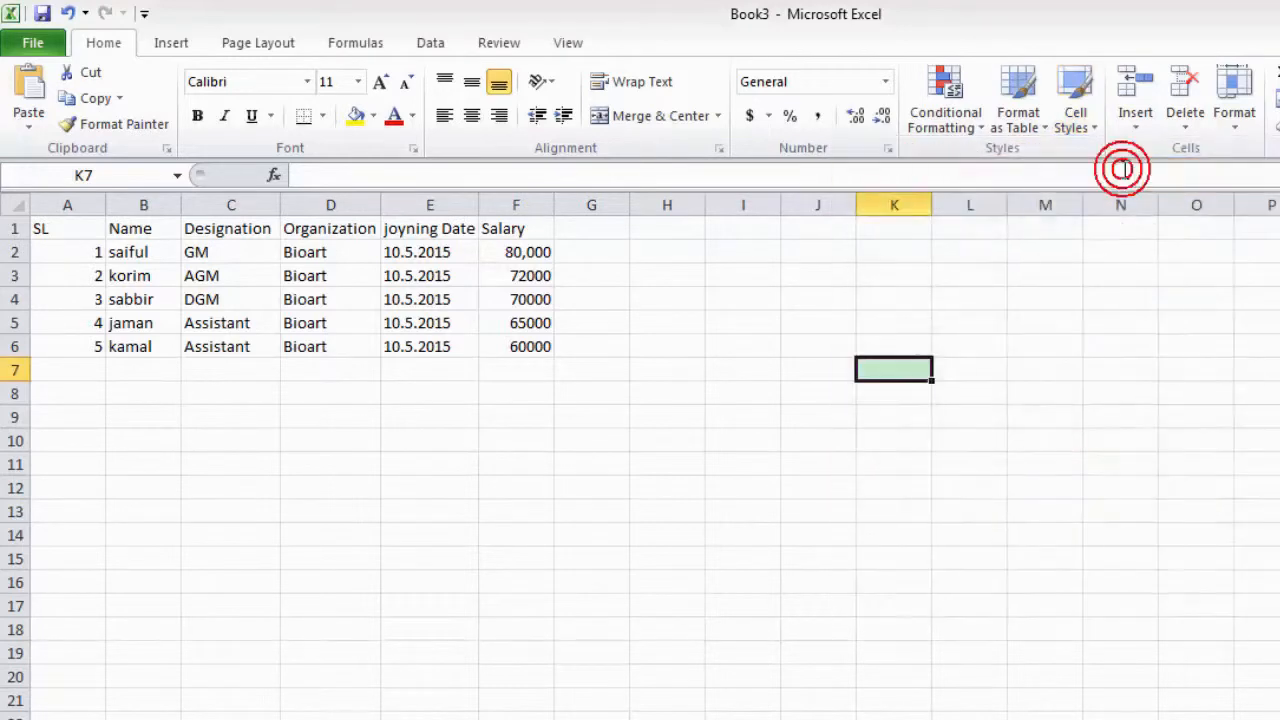
pyautogui.click(791, 371)
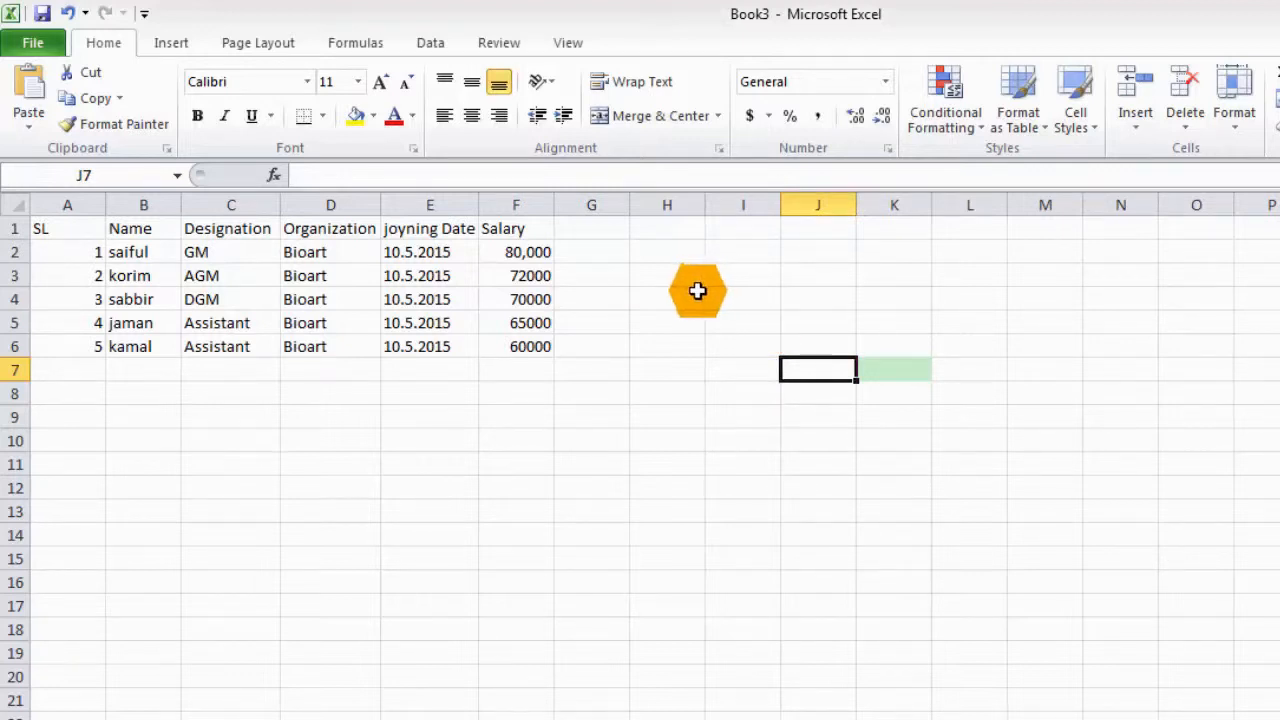
pyautogui.click(520, 344)
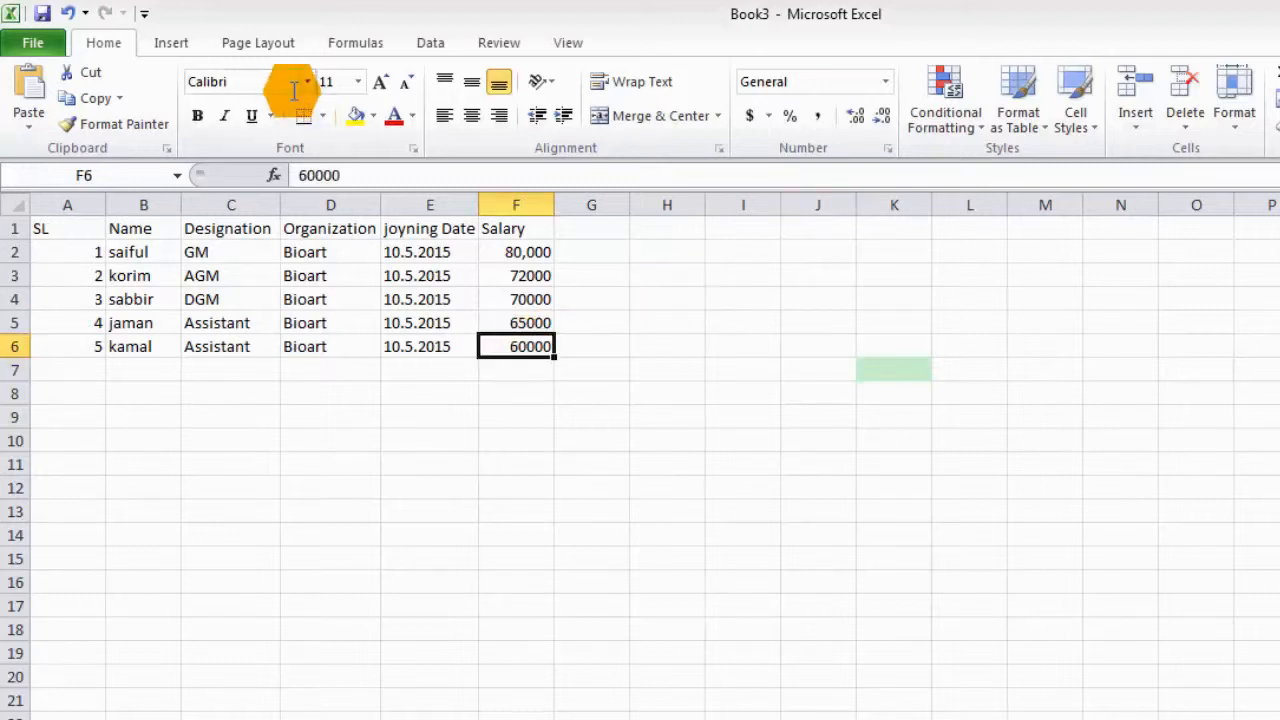
pyautogui.click(373, 118)
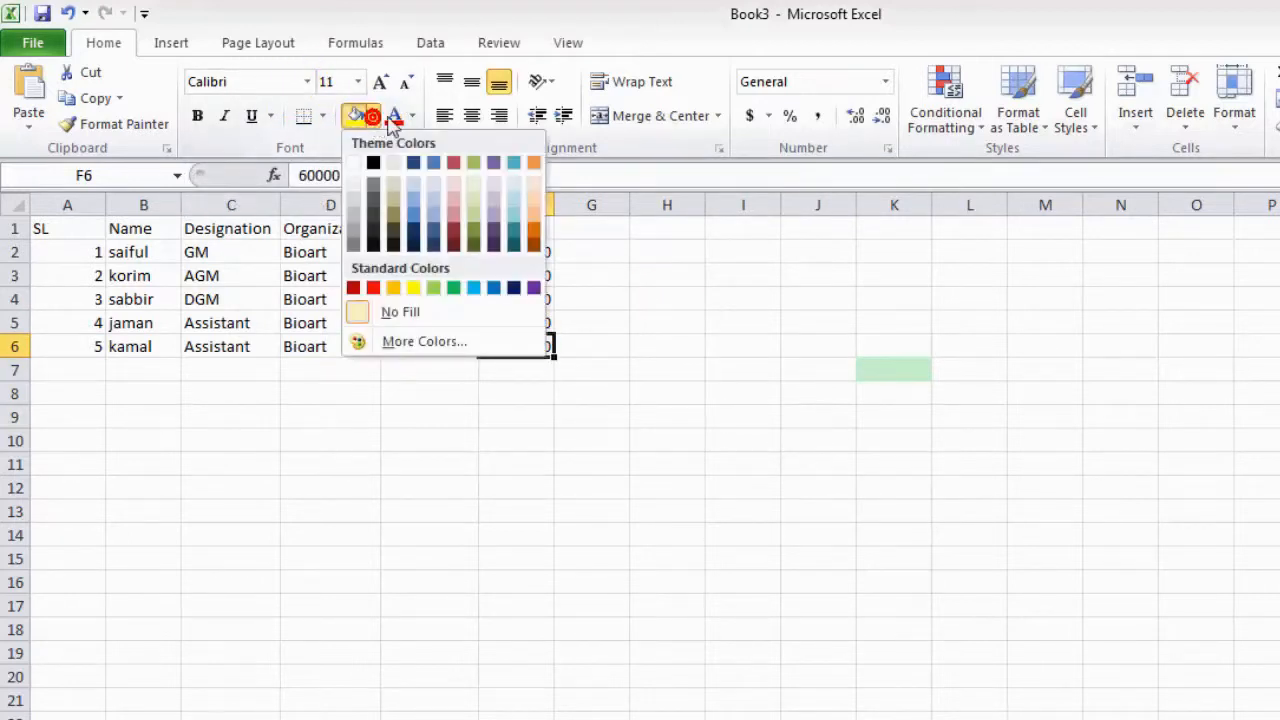
pyautogui.click(412, 115)
pyautogui.click(416, 80)
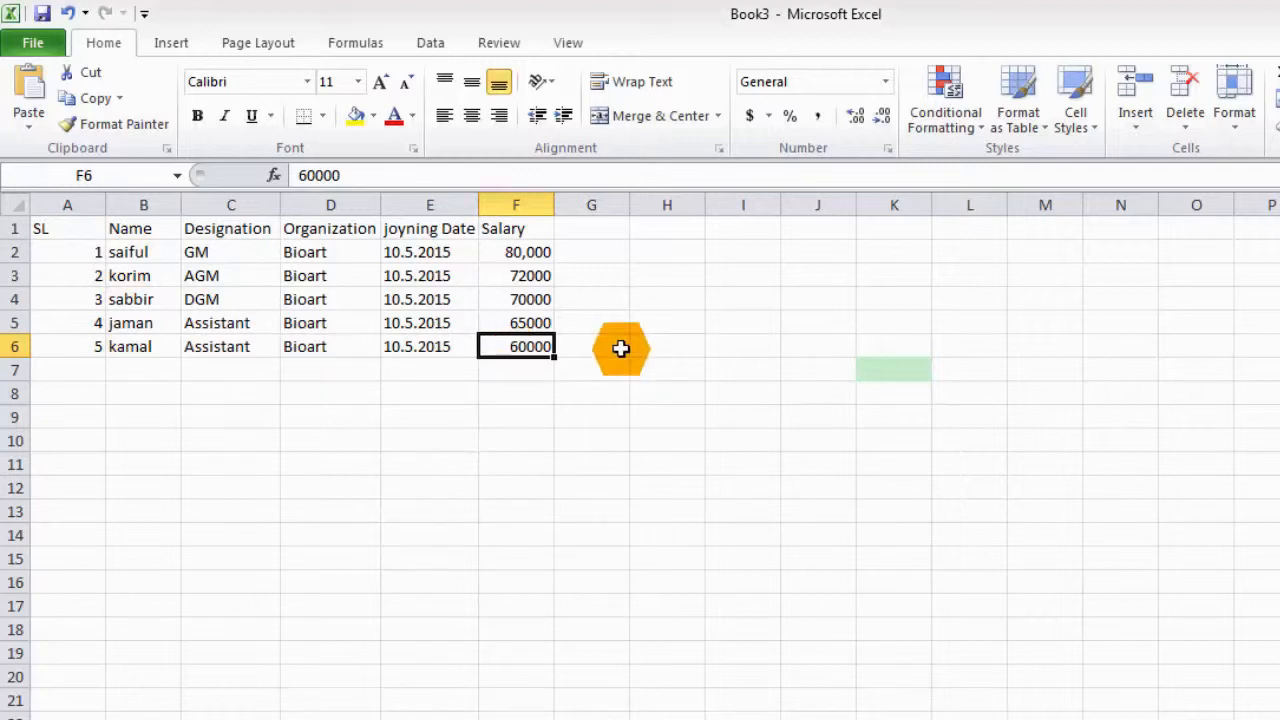
# - Select the Name column from its heading to the last entry, B1:B6
pyautogui.click(94, 228)
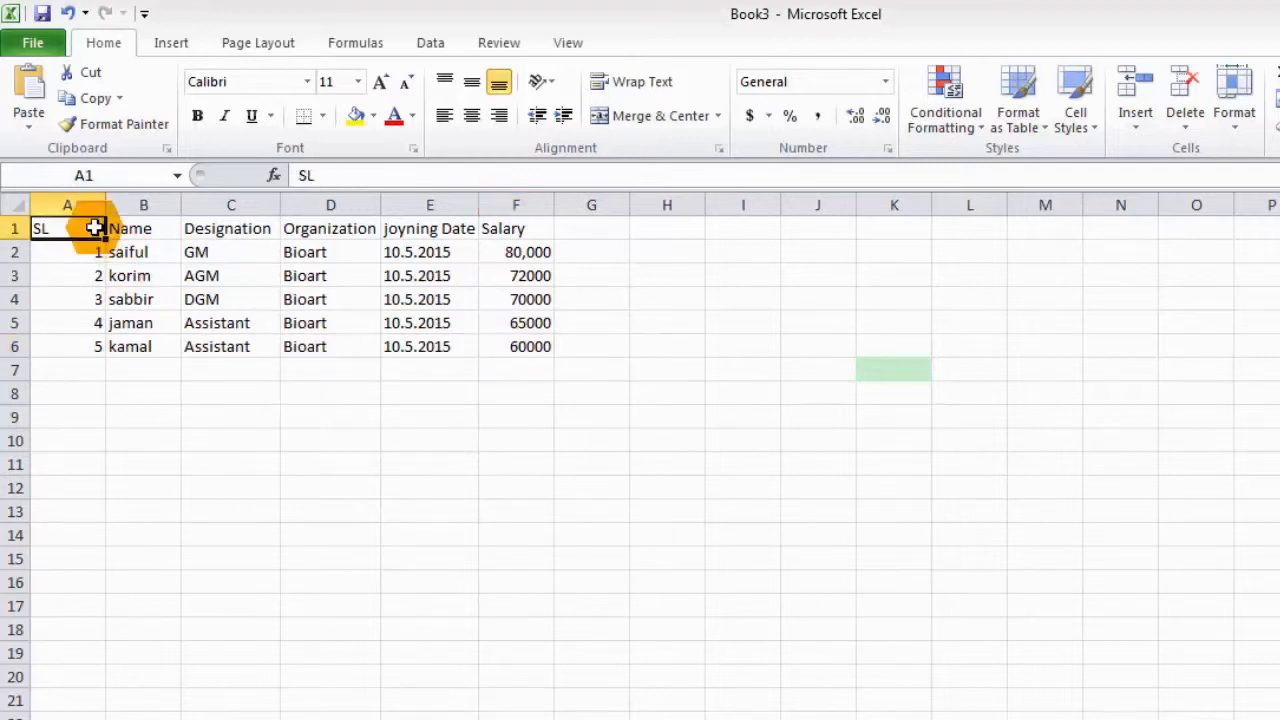
pyautogui.moveTo(112, 228); pyautogui.dragTo(131, 345)
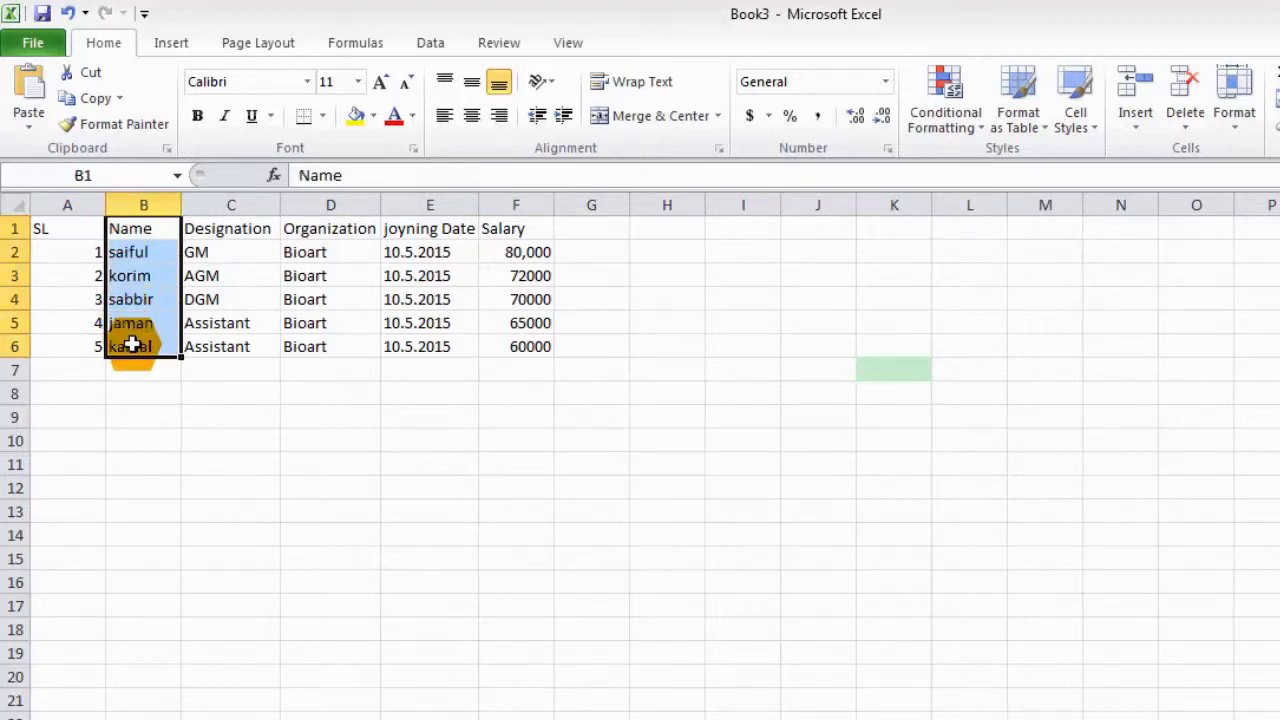
pyautogui.click(98, 44)
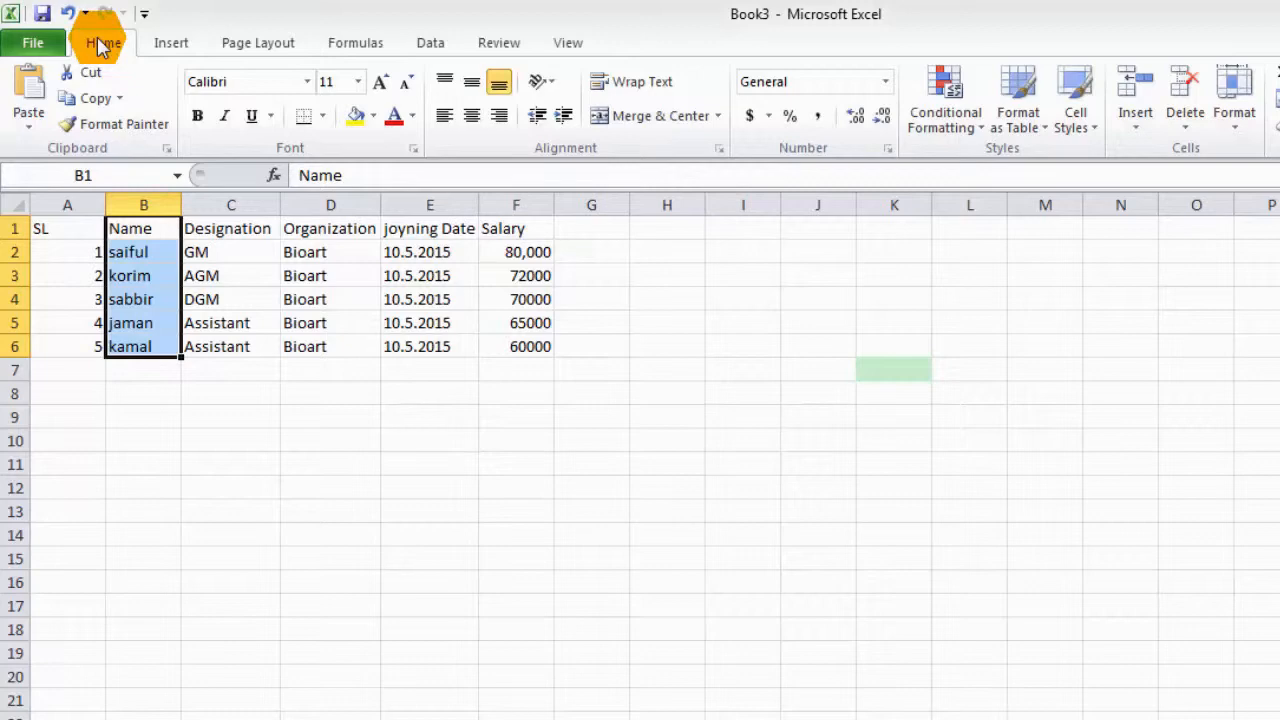